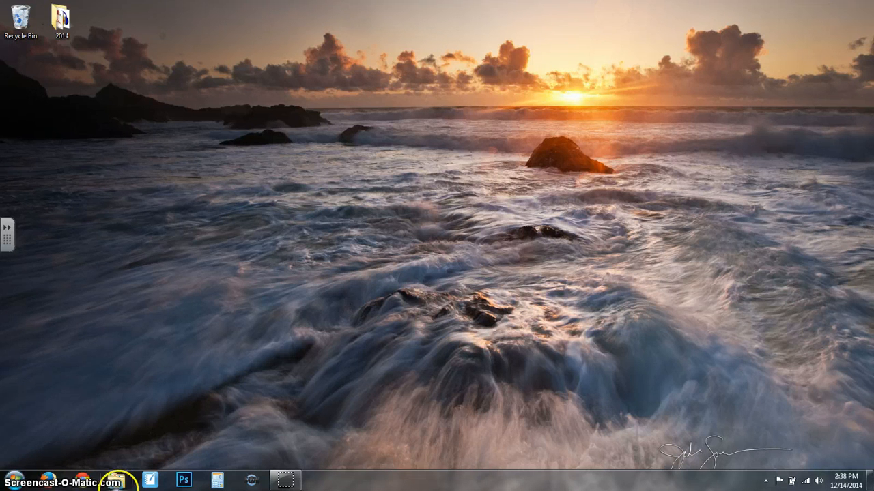
Launch Chrome full-screen and go to Google Drive from the Google apps grid.
click(84, 479)
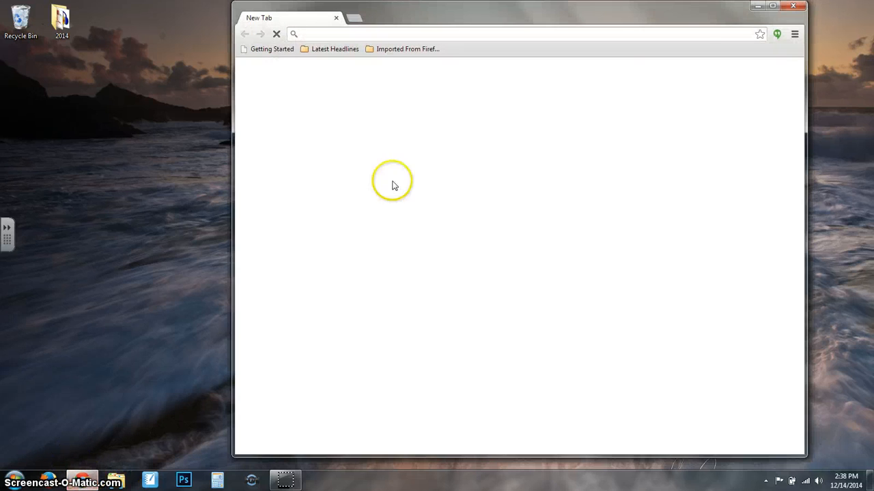
click(772, 8)
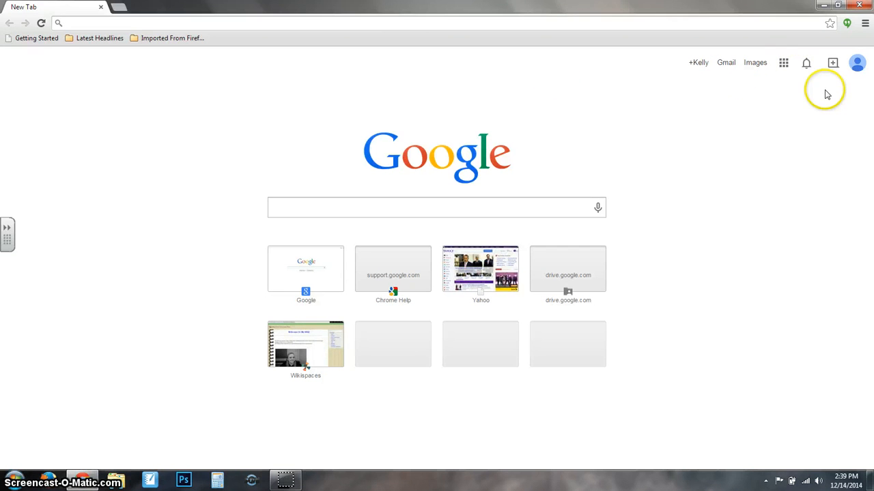
click(783, 67)
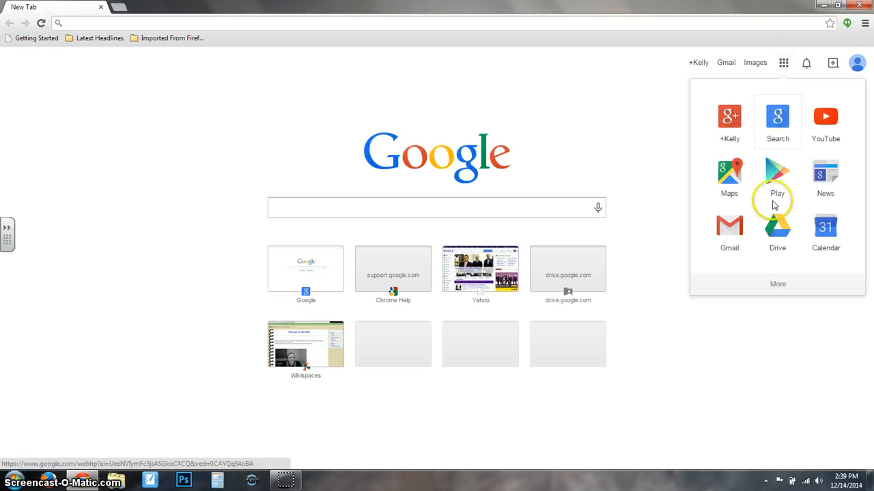
click(772, 232)
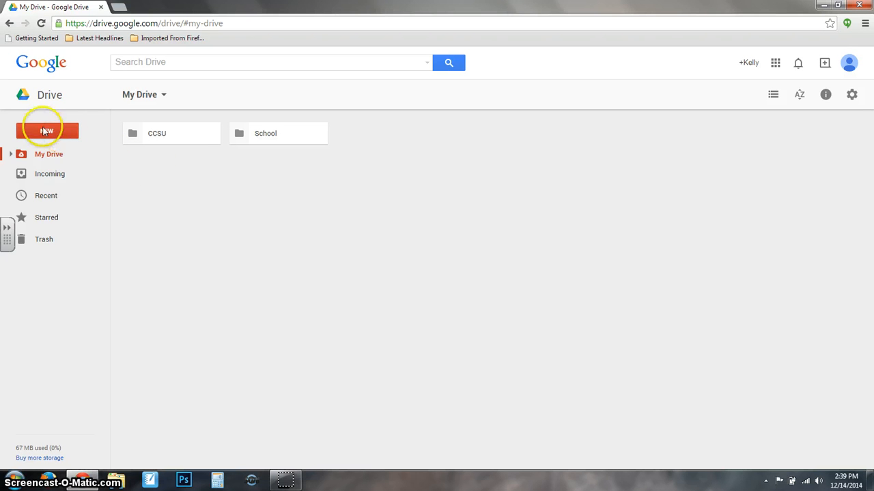
Create a blank Google Docs document from Drive's New menu, under More.
click(45, 132)
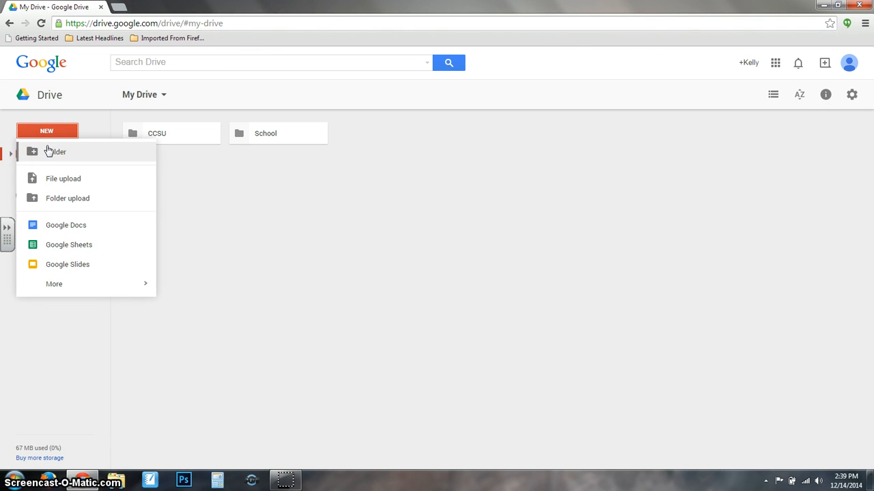
click(55, 185)
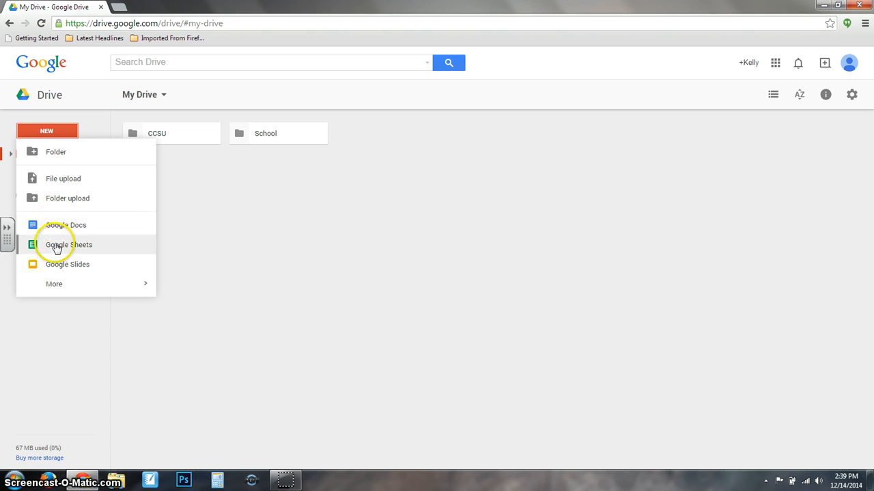
click(55, 284)
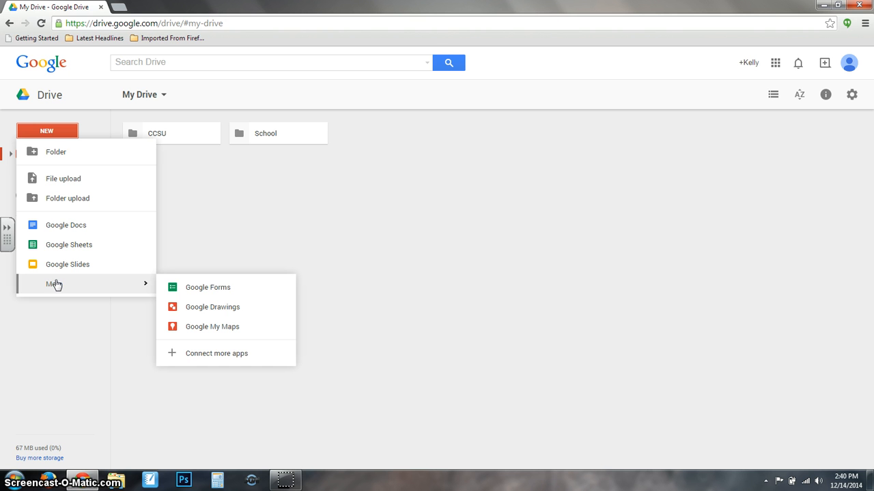
click(71, 226)
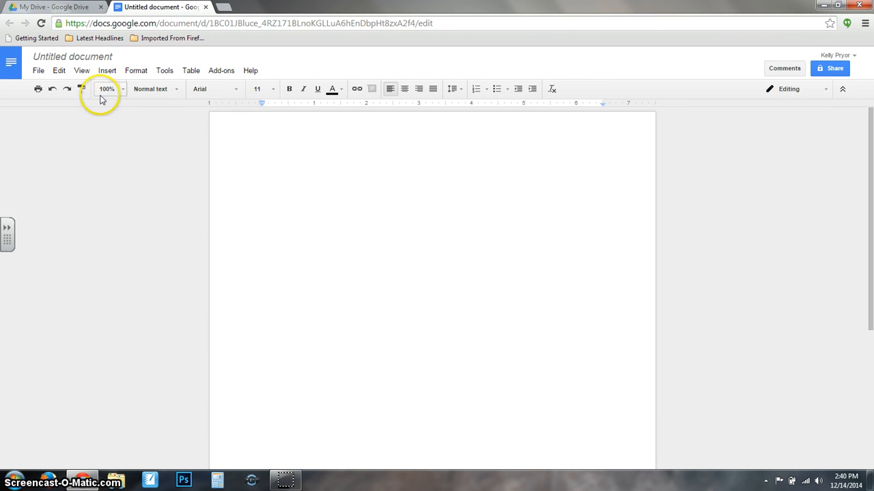
Rename 'Untitled document' to 'Example' and place the cursor at the start of the page.
click(92, 60)
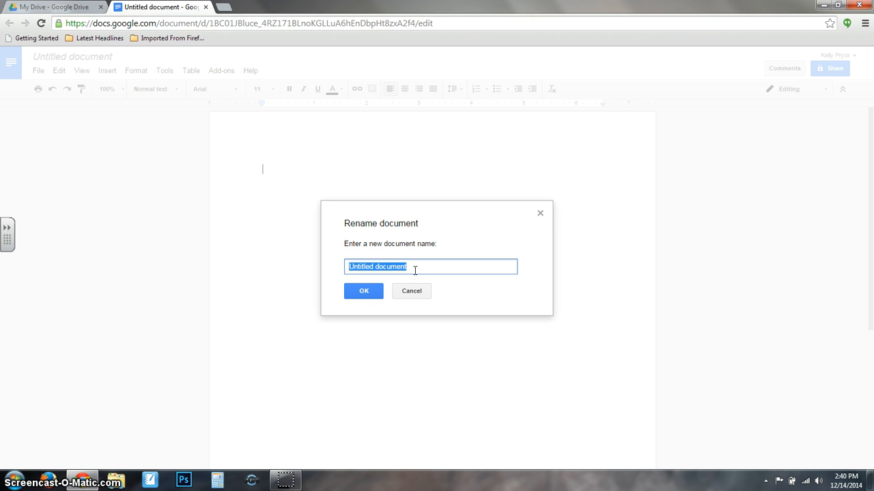
text(Example)
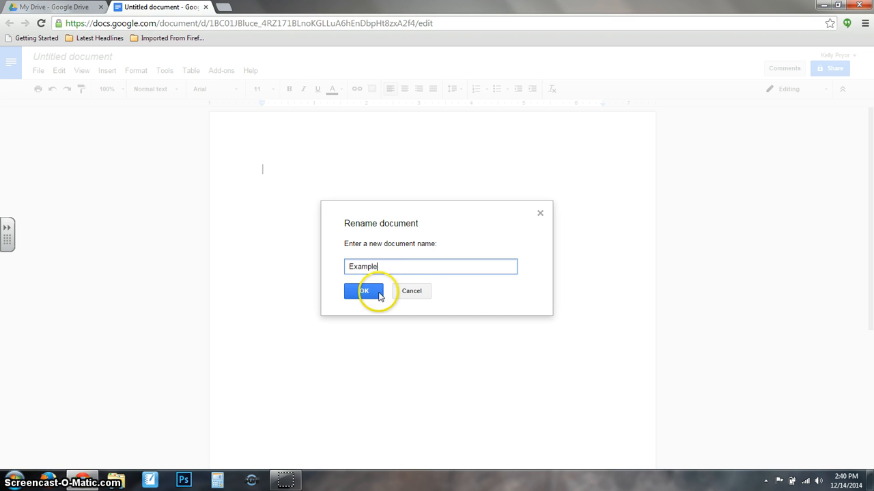
click(373, 293)
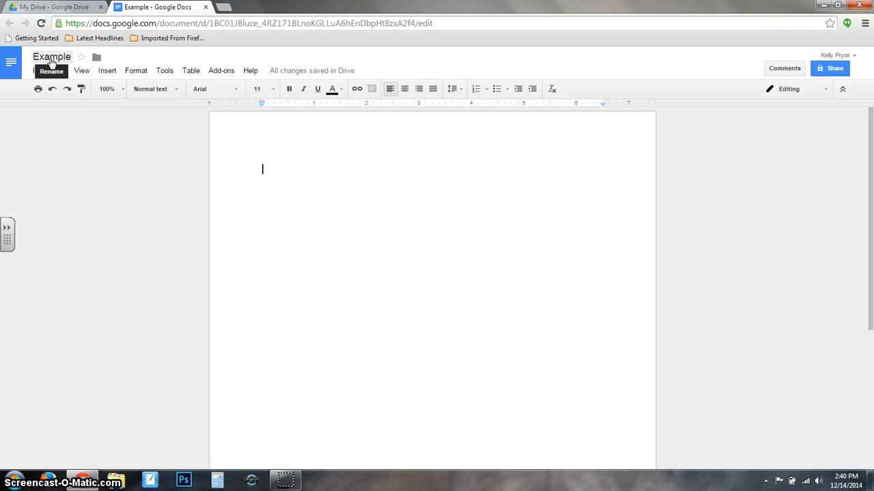
click(115, 178)
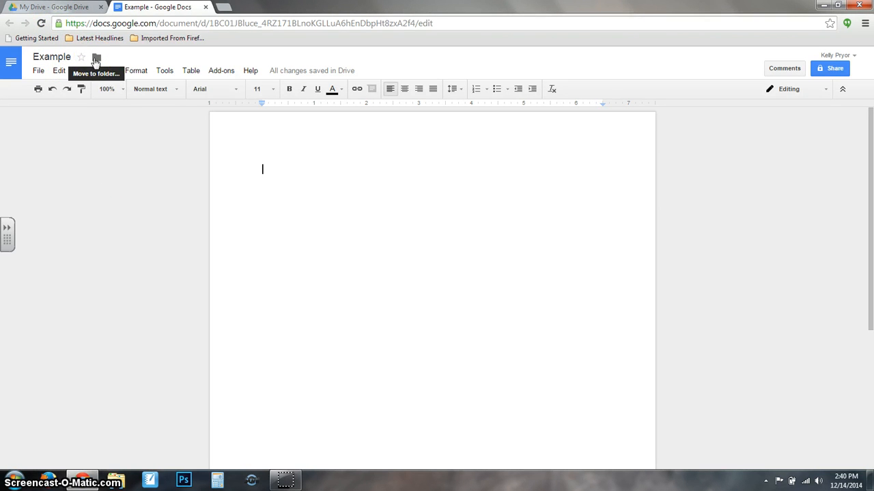
click(140, 147)
click(332, 185)
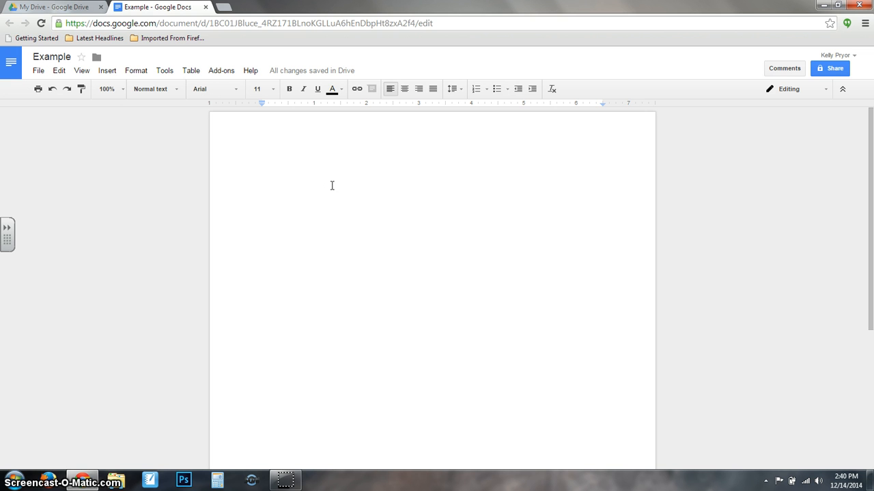
Type 'I like to use Google Drive.' and format it as red 72 pt Impact.
text(I like to use Googl)
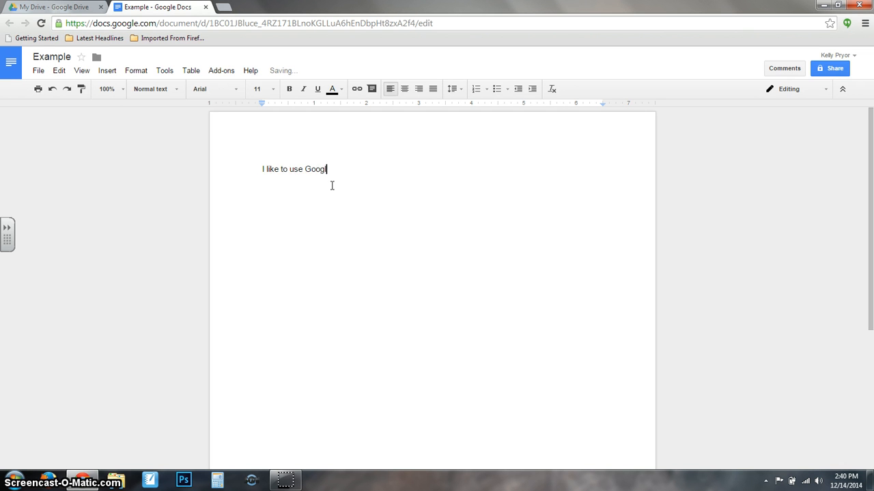
text(e Drive.)
drag(373, 165, 198, 141)
click(238, 90)
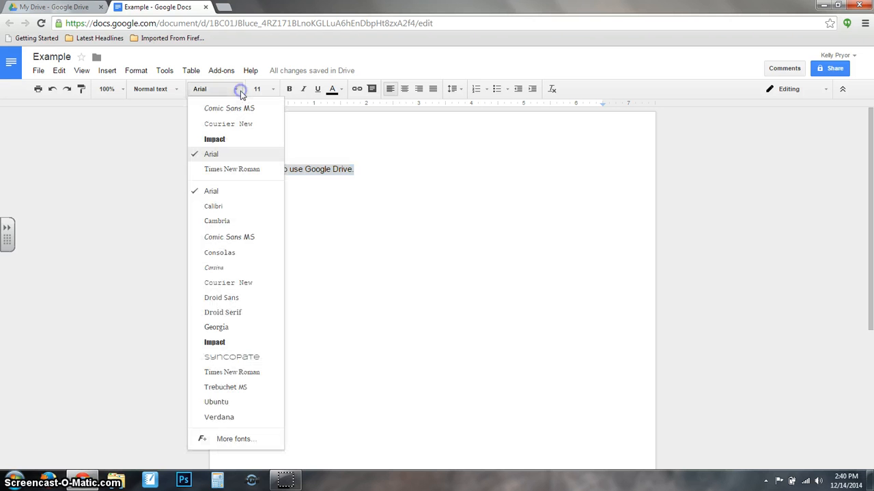
click(225, 139)
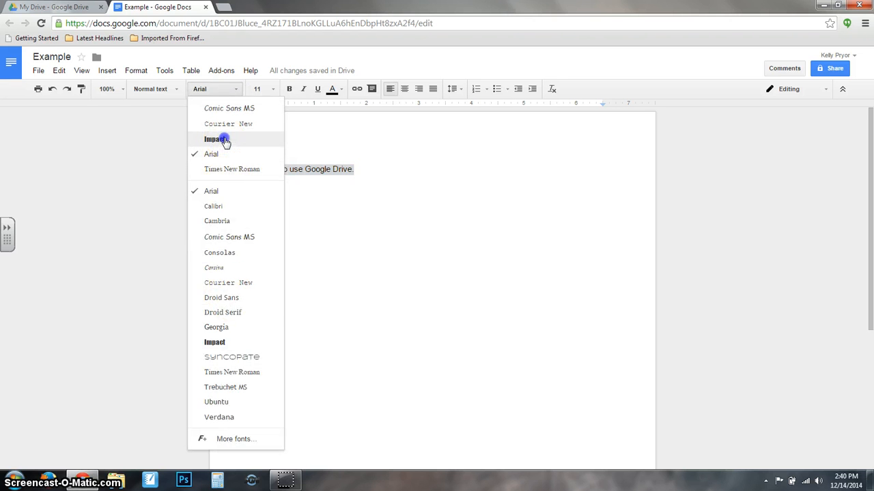
click(271, 88)
click(260, 282)
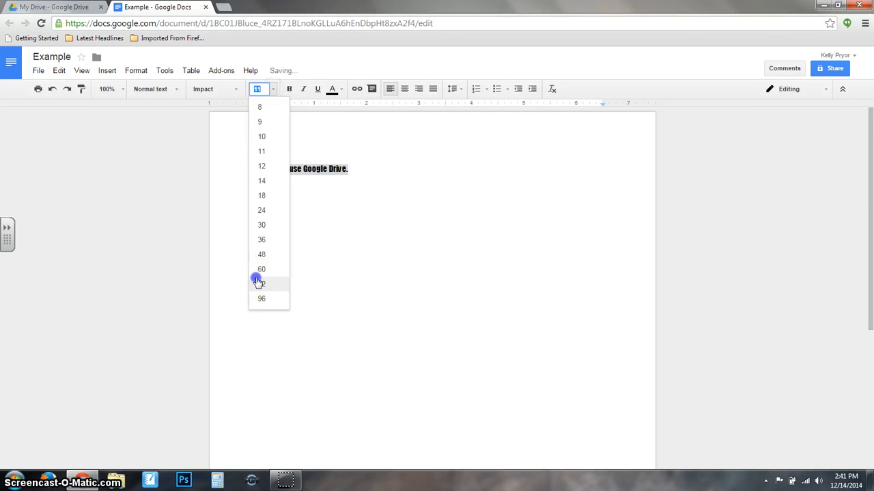
click(339, 90)
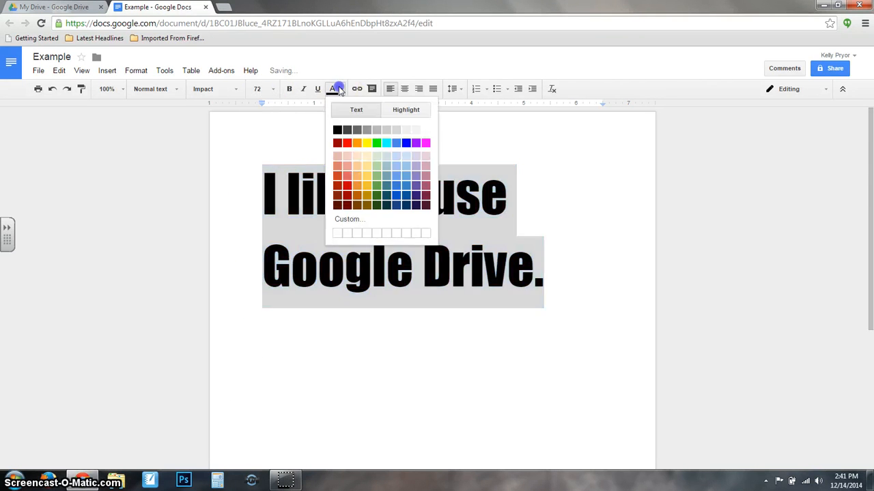
click(347, 143)
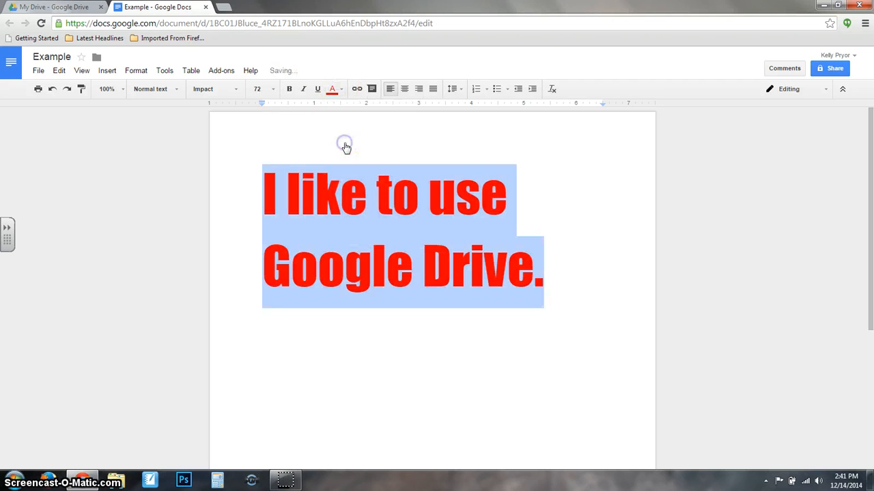
Try bold, italic, underline and centring on the sentence, leaving it left-aligned.
click(288, 88)
click(288, 89)
click(302, 89)
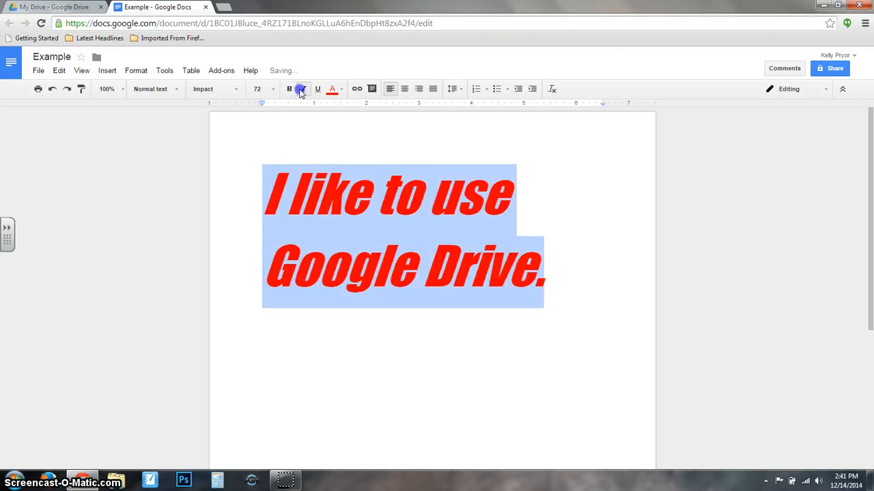
click(300, 89)
click(318, 89)
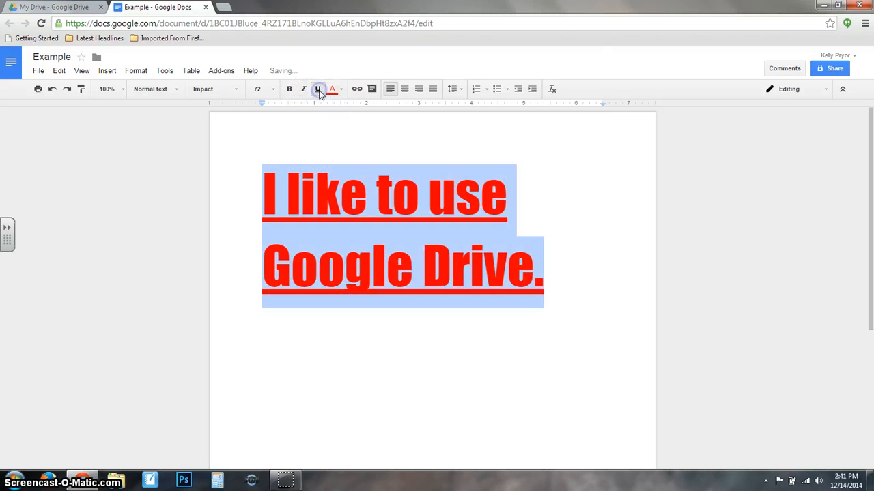
click(318, 89)
click(405, 90)
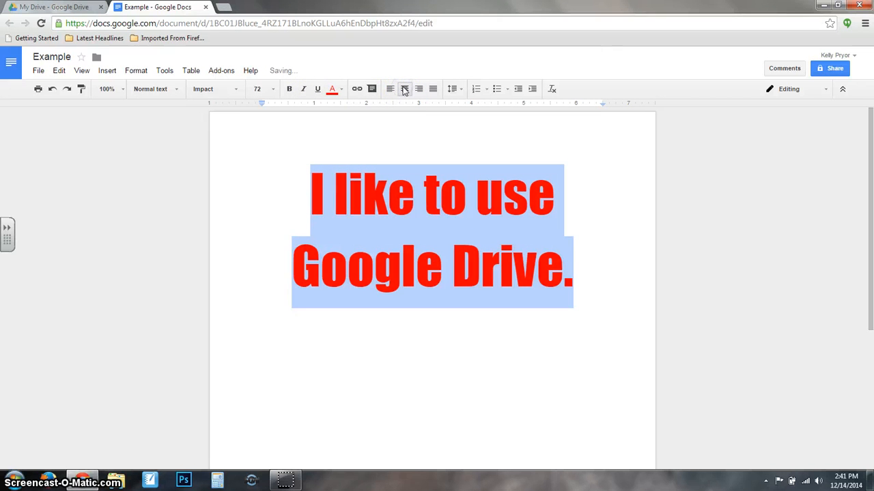
click(390, 89)
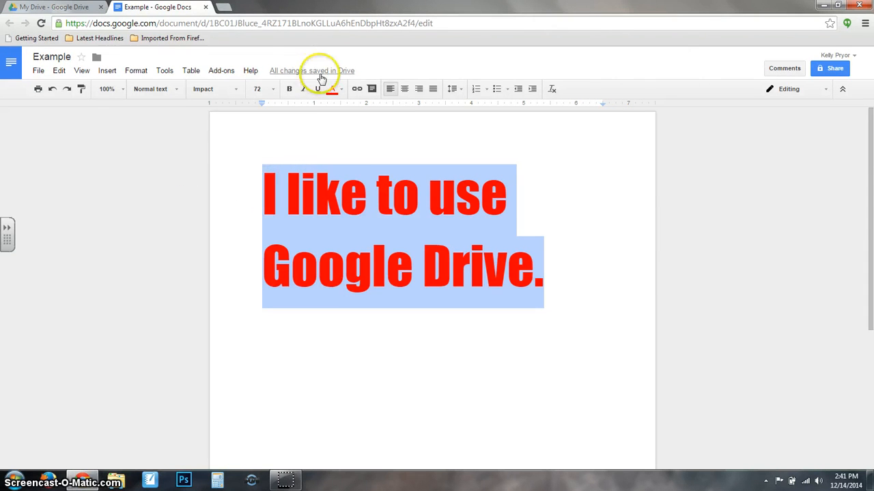
Close the document tab and reopen Example from My Drive.
click(205, 6)
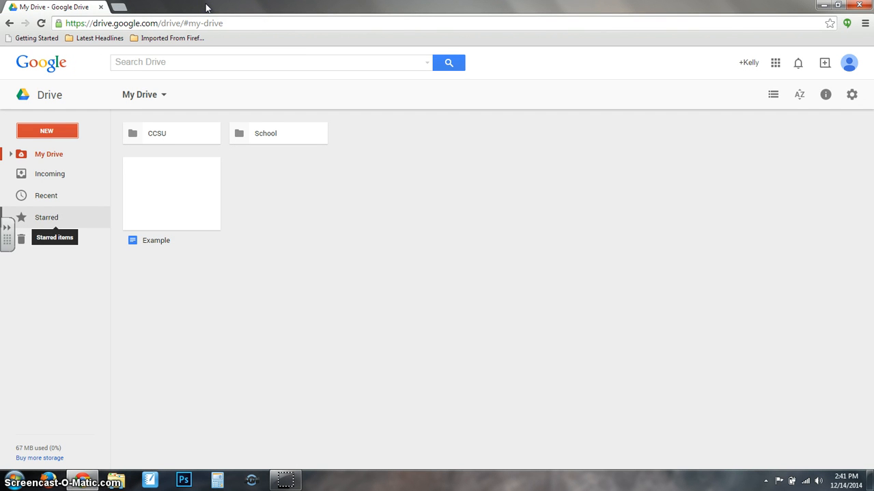
click(58, 77)
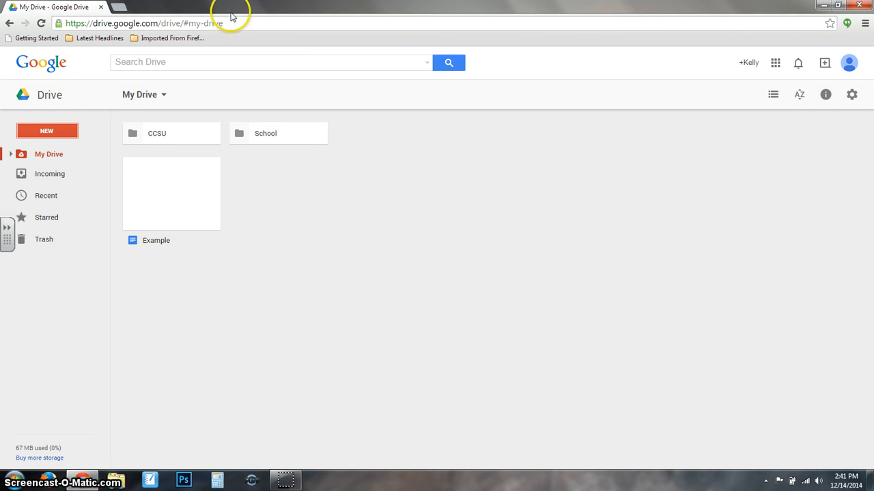
click(156, 193)
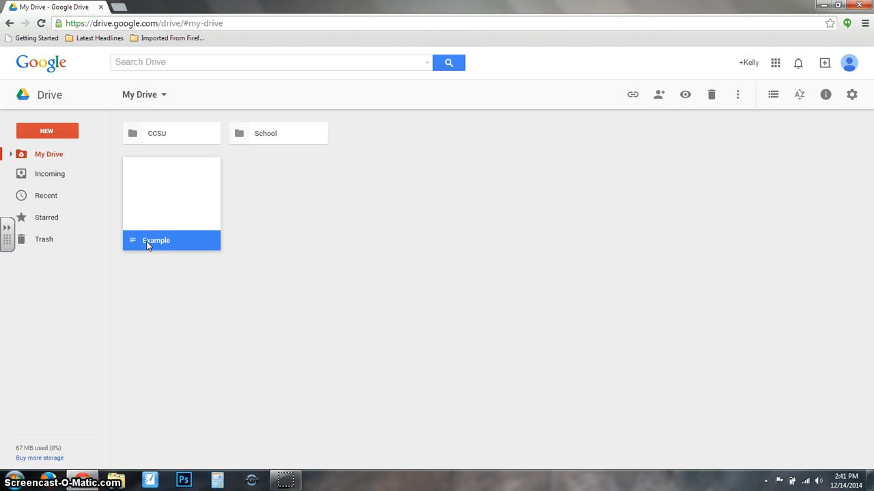
double_click(161, 198)
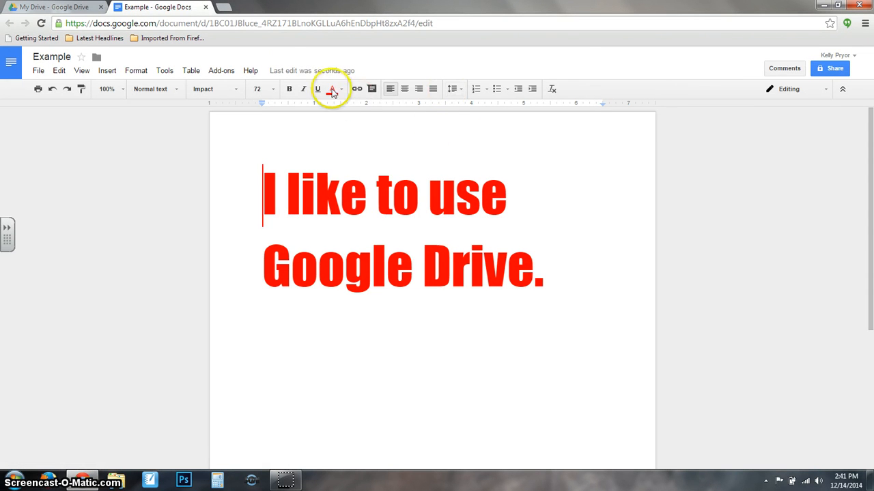
Add 'Abc' on a new line after 'I like to use Google Drive.'.
click(548, 259)
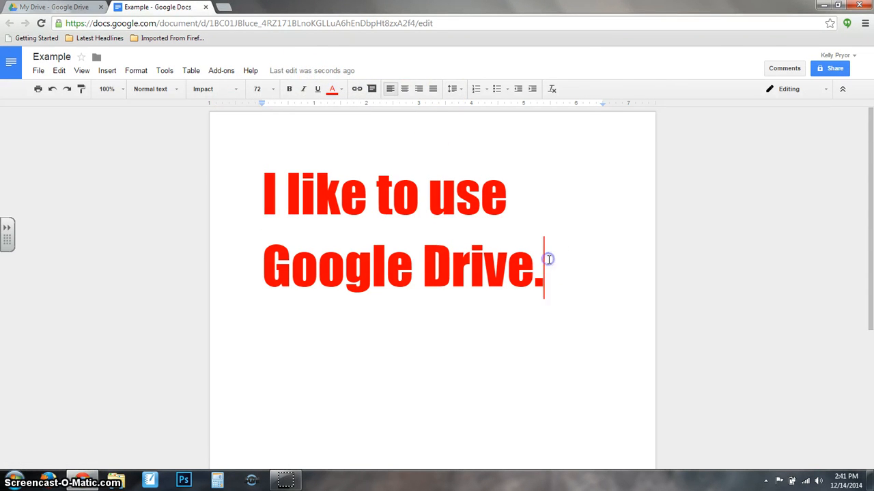
key(Return)
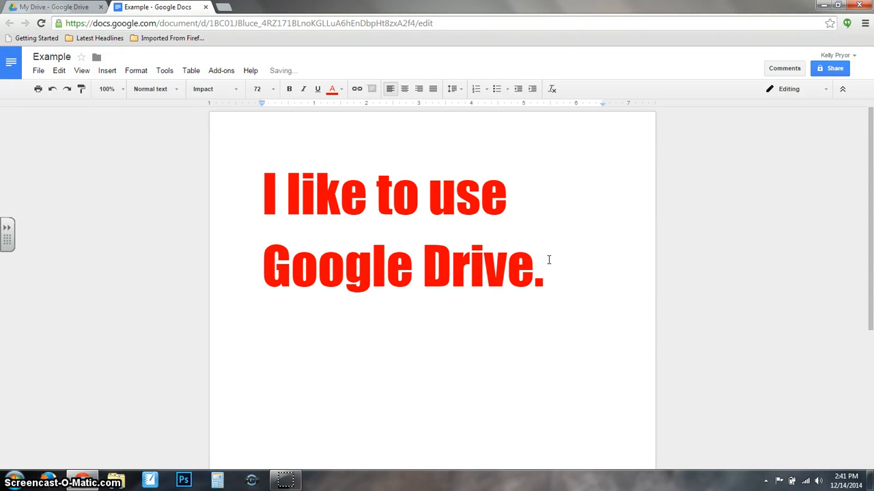
text(Abc)
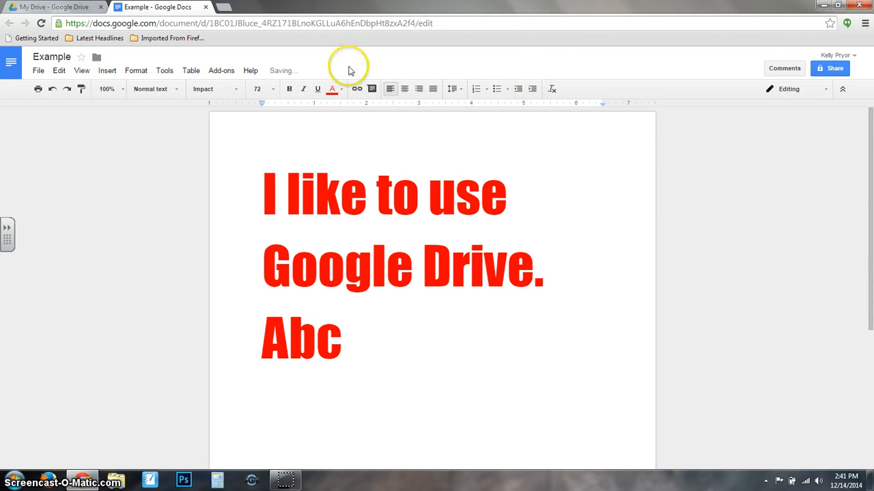
mouse_move(280, 77)
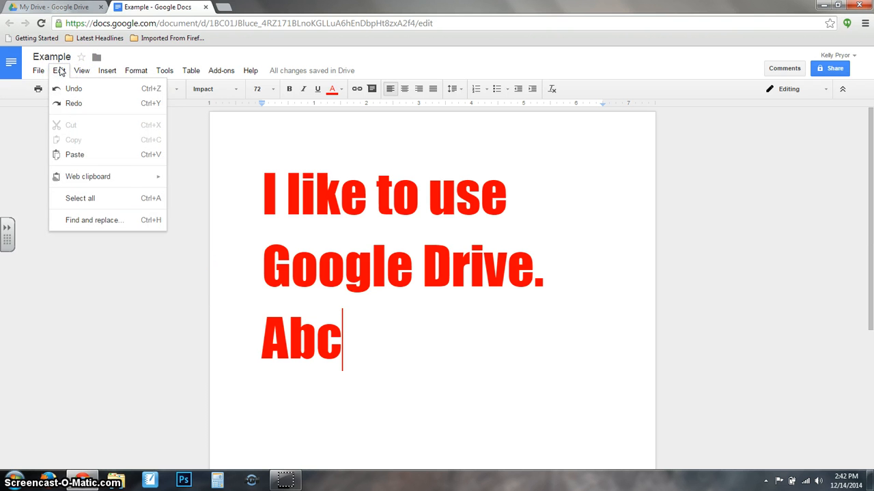
Browse the View, Insert, Format, Tools, Table, Add-ons and Help menus.
click(81, 71)
click(106, 70)
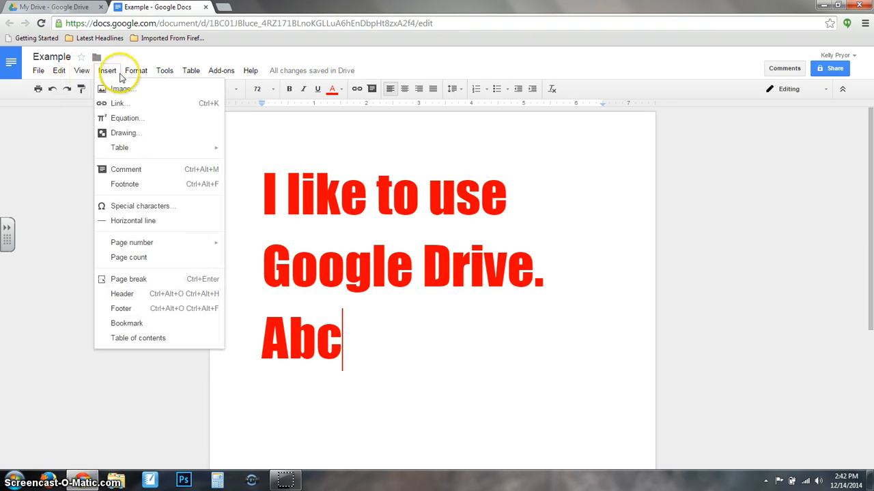
click(129, 72)
click(164, 73)
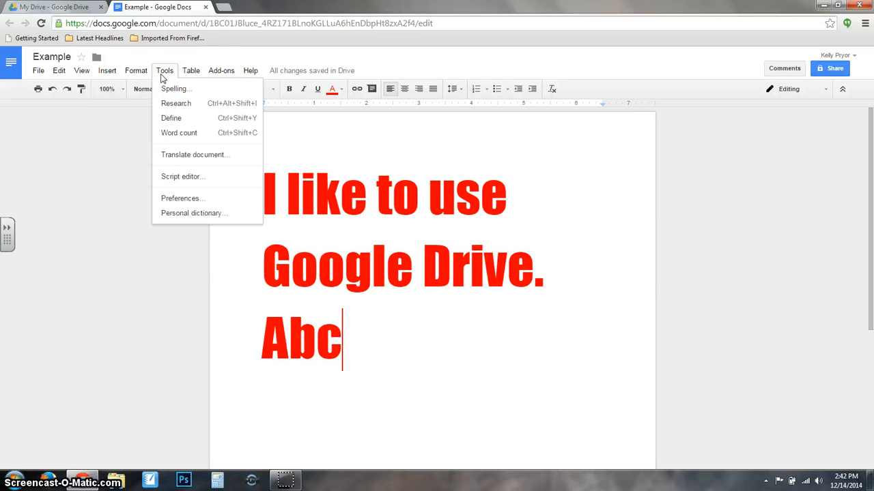
click(190, 72)
click(221, 73)
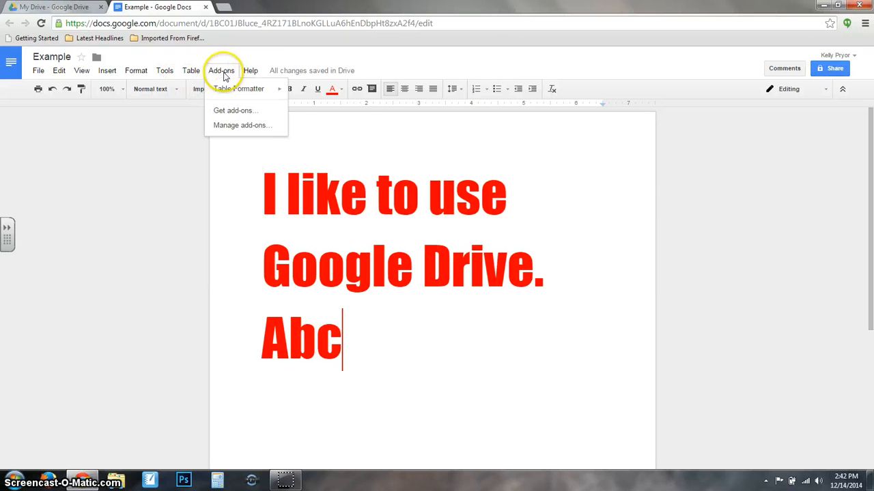
click(250, 72)
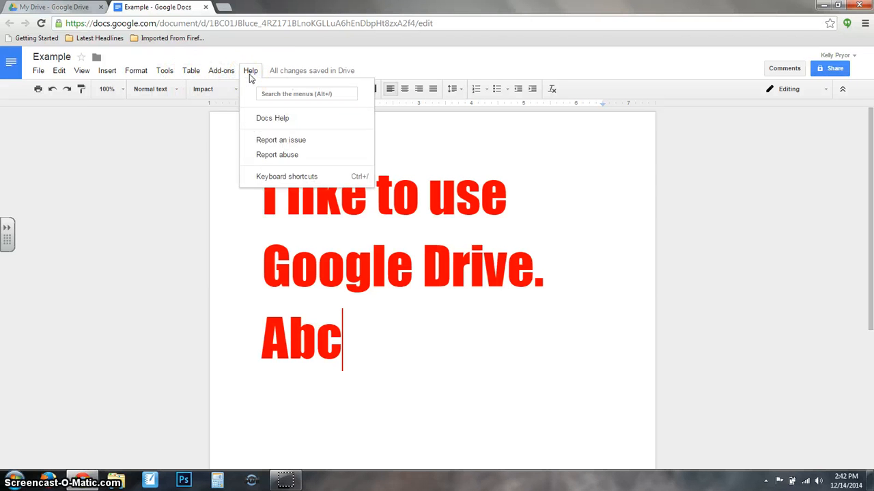
Show the File > Download as format list for Example.
click(37, 73)
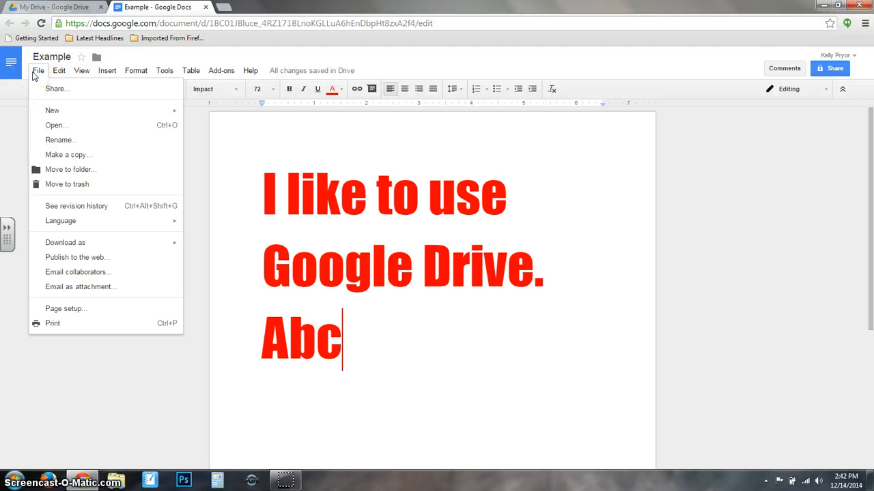
click(42, 81)
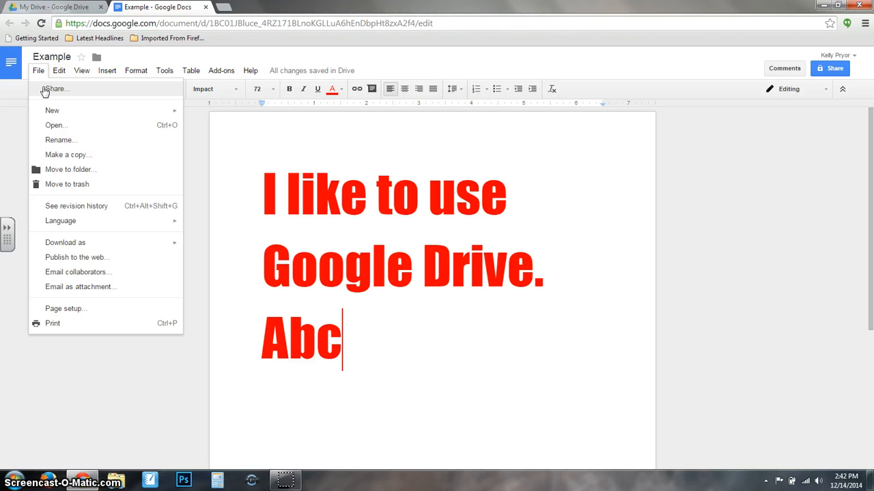
click(71, 245)
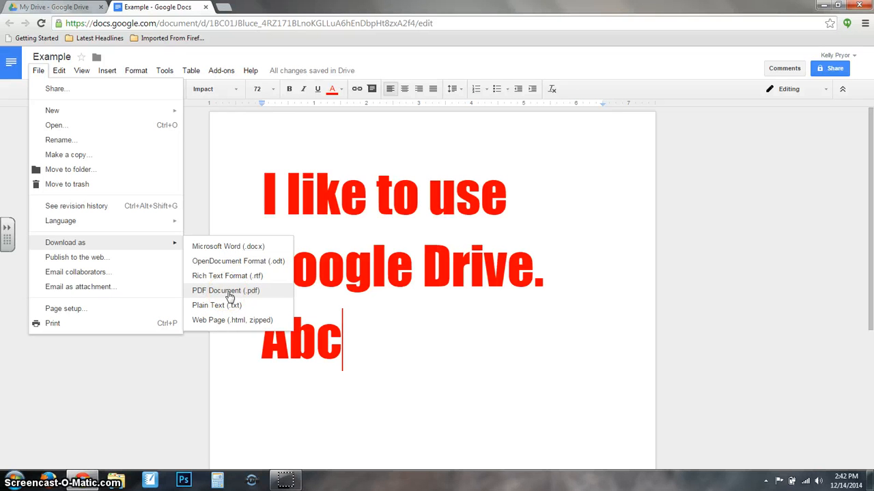
Download Example as Microsoft Word (.docx) and open Example.docx from the download bar.
click(206, 246)
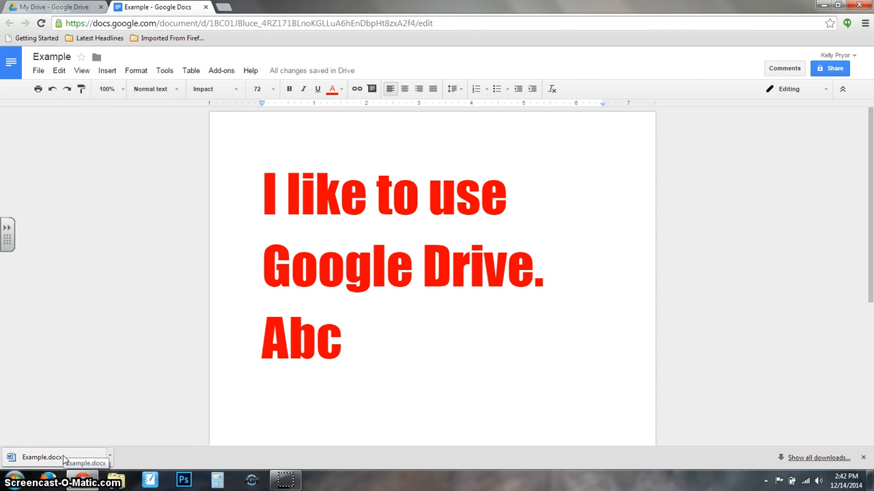
click(64, 459)
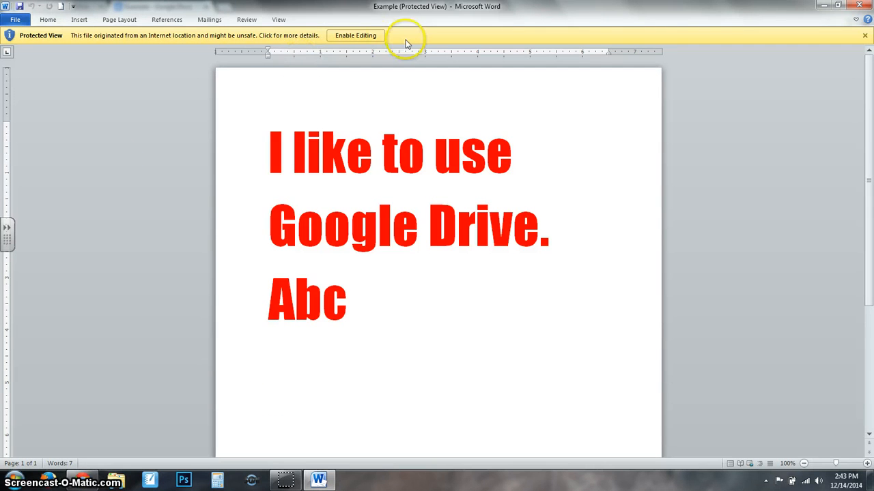
Enable editing of Example.docx in Word, check the text, then close Word.
click(368, 35)
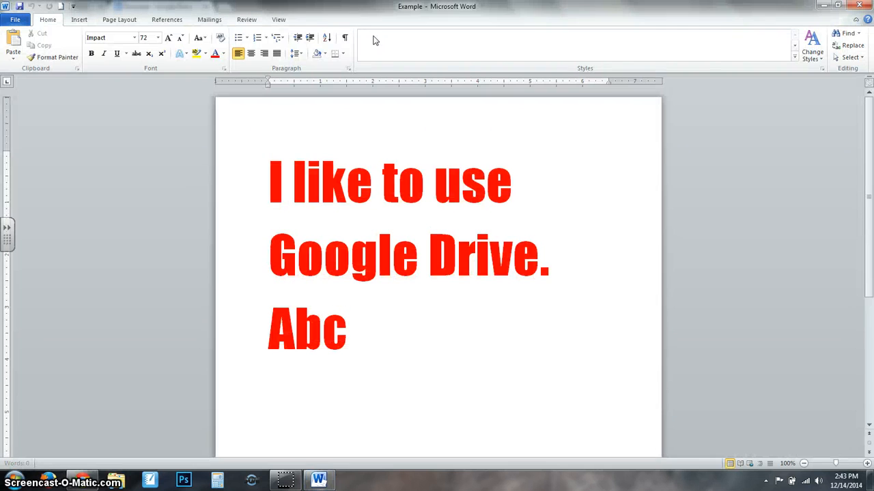
click(305, 183)
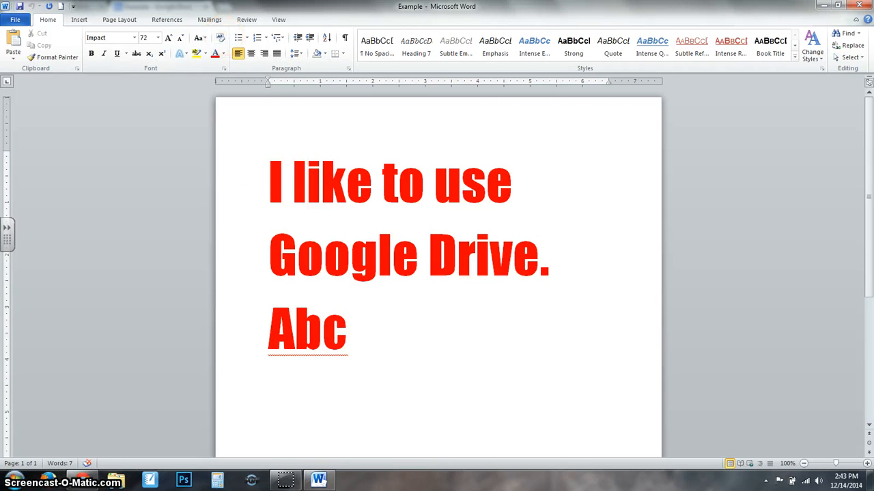
click(860, 8)
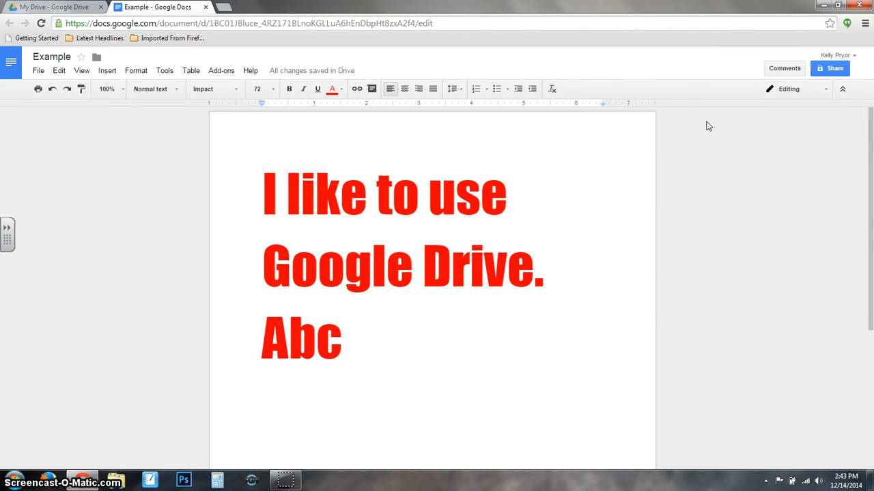
Switch from Viewing to Suggesting mode, then select 'Ab' in the last line.
click(825, 90)
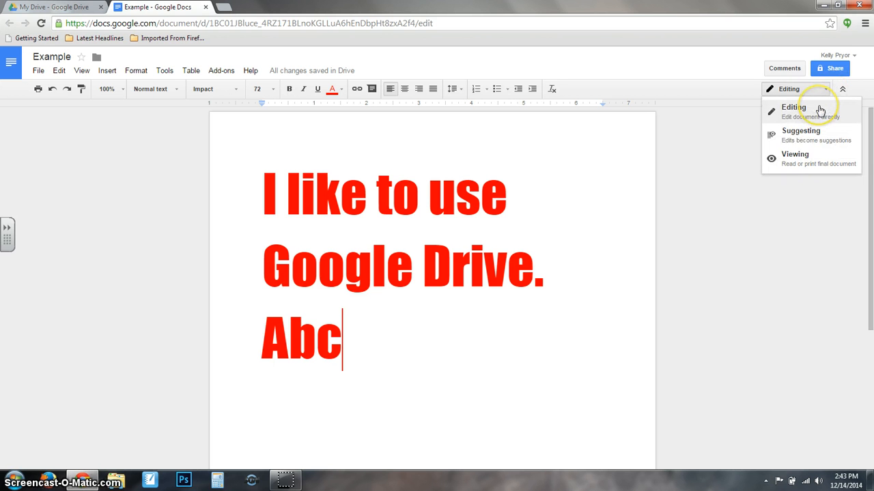
click(789, 170)
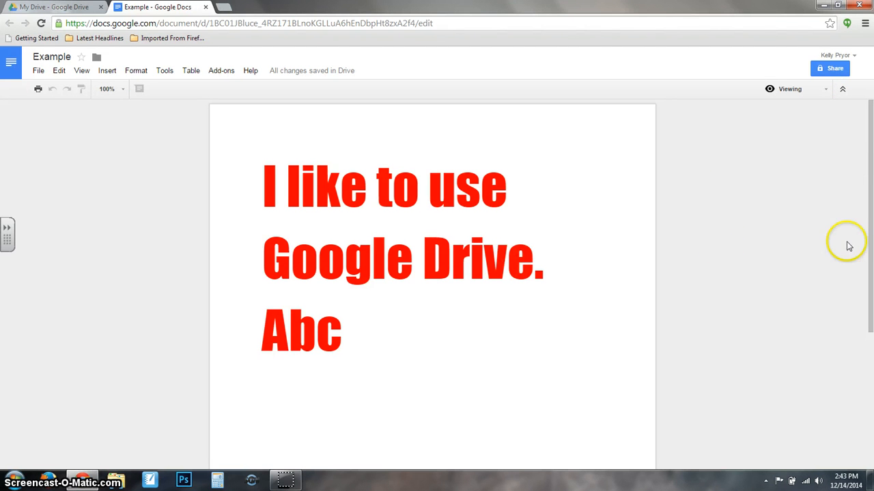
click(818, 91)
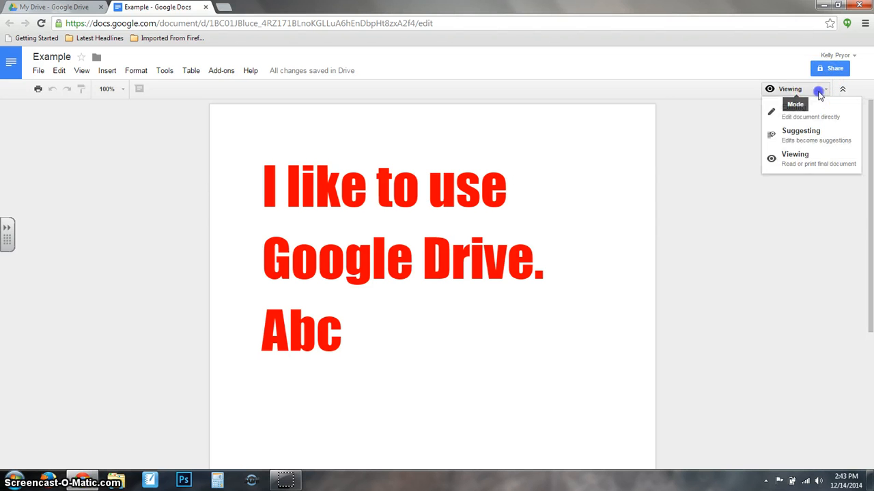
click(807, 139)
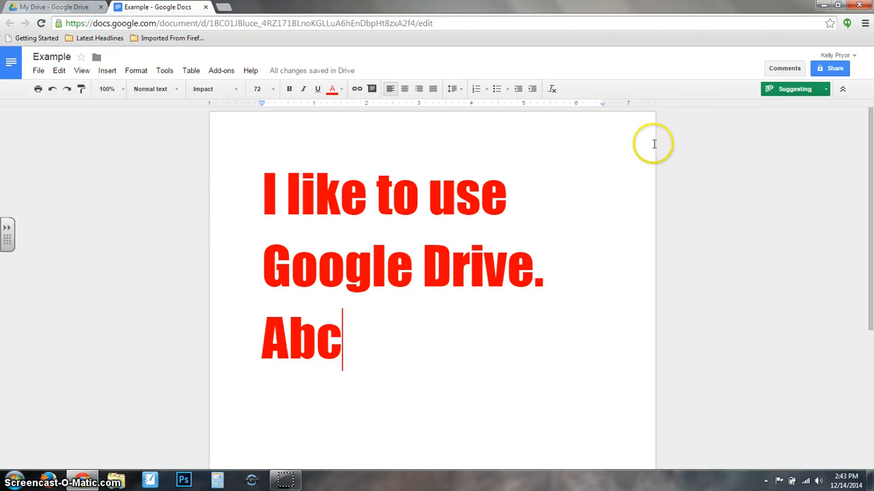
click(456, 157)
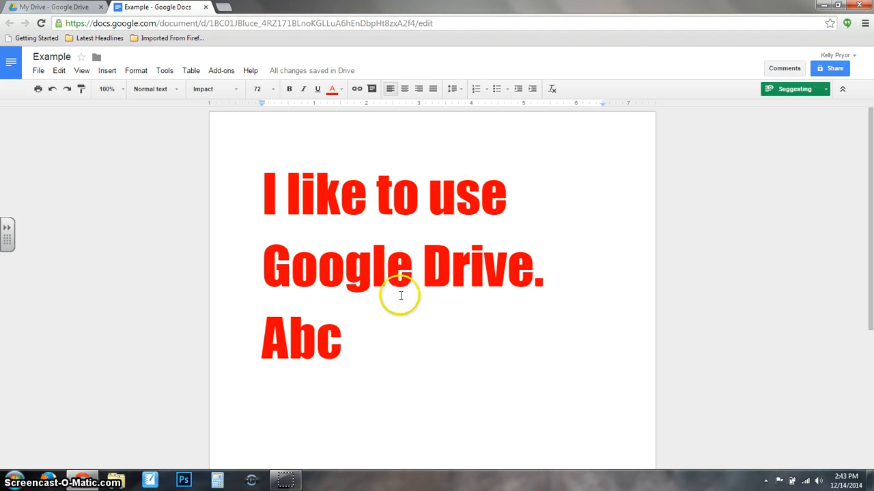
drag(345, 341, 371, 380)
drag(323, 326, 206, 332)
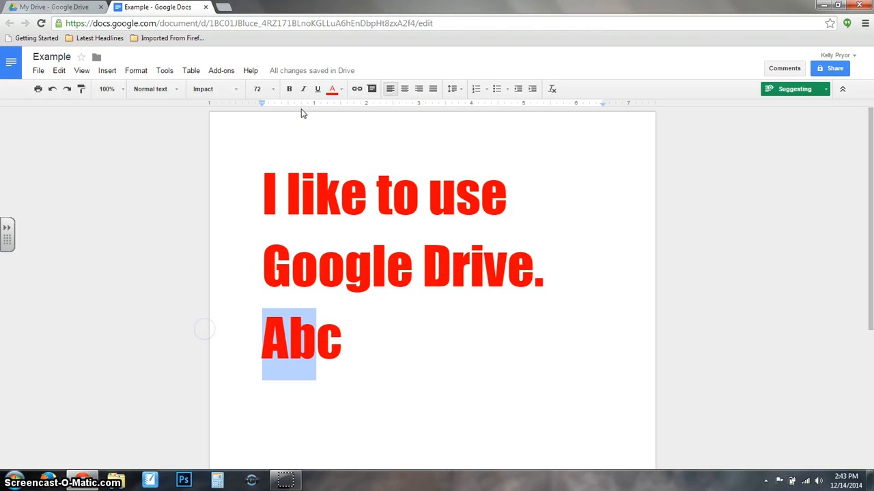
Suggest making Ab bold and reply 'Make it capital' on that suggestion.
click(288, 88)
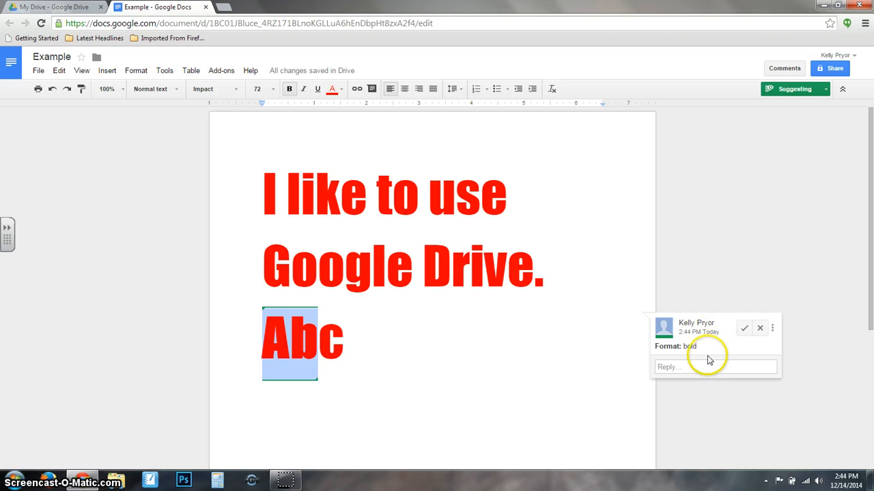
click(706, 366)
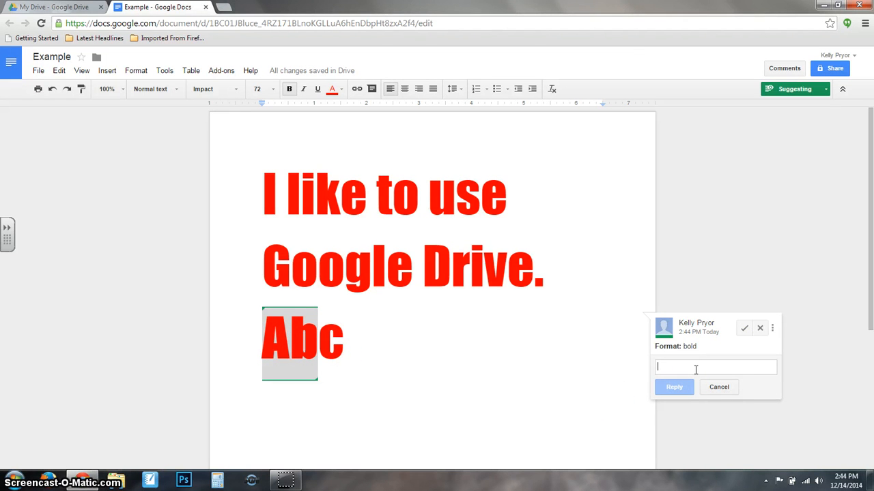
text(Make it capital)
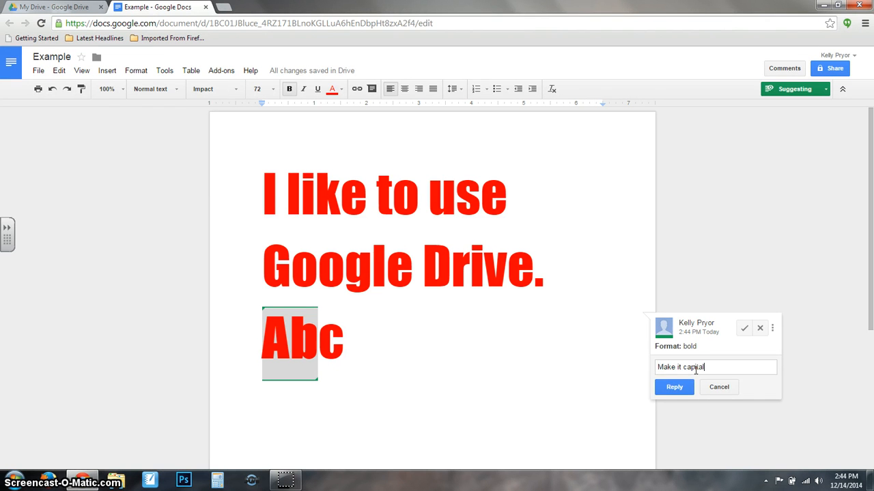
click(665, 387)
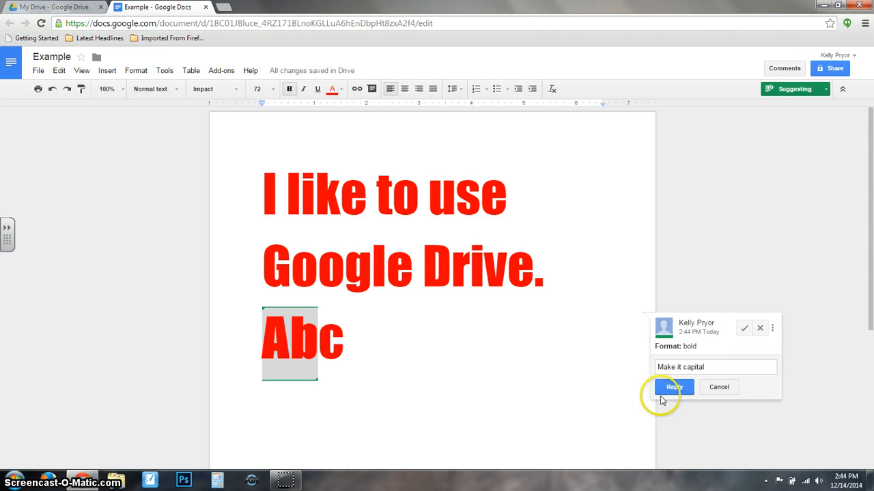
Change the document's mode from Suggesting back to Editing.
click(713, 380)
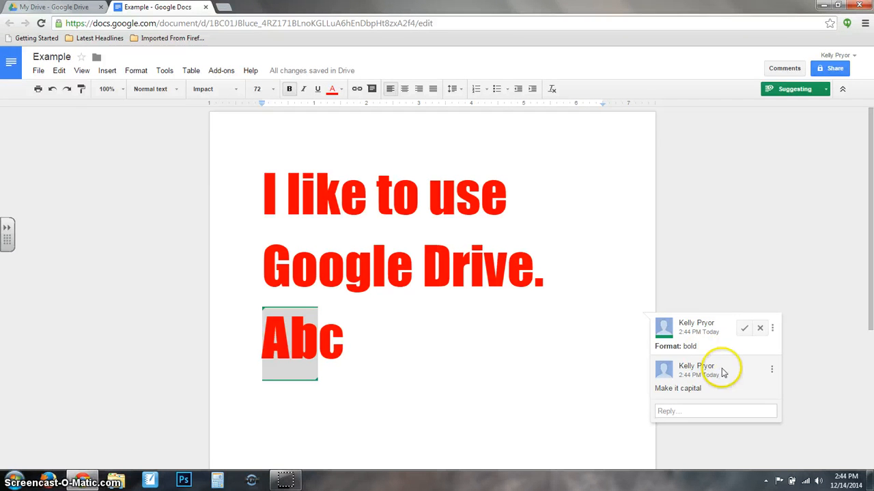
click(827, 85)
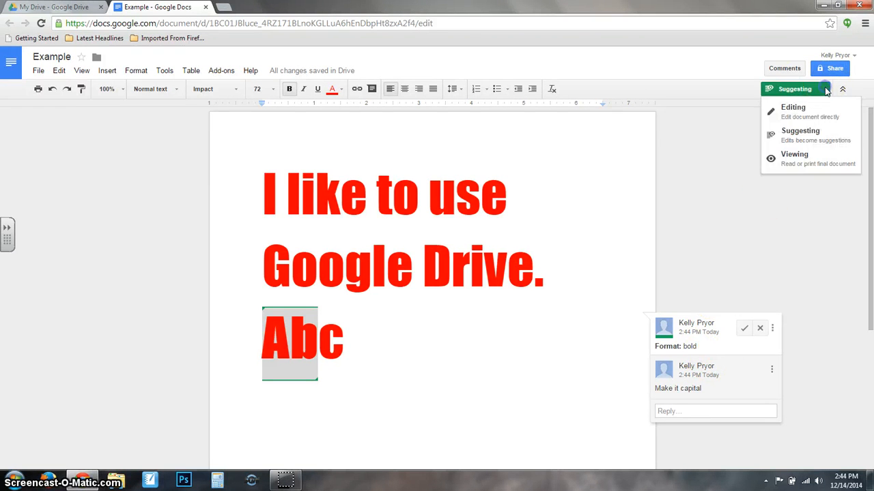
click(802, 104)
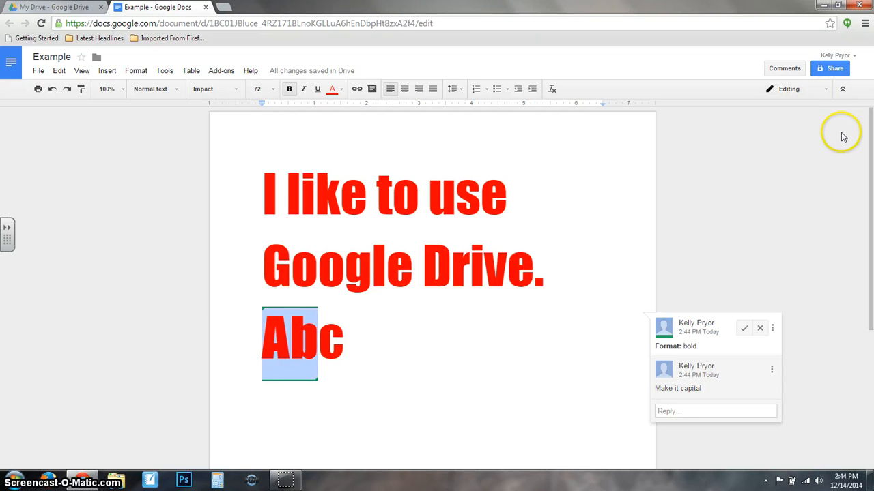
Add the recipient's e-mail address in Share and keep the Can edit permission.
click(831, 69)
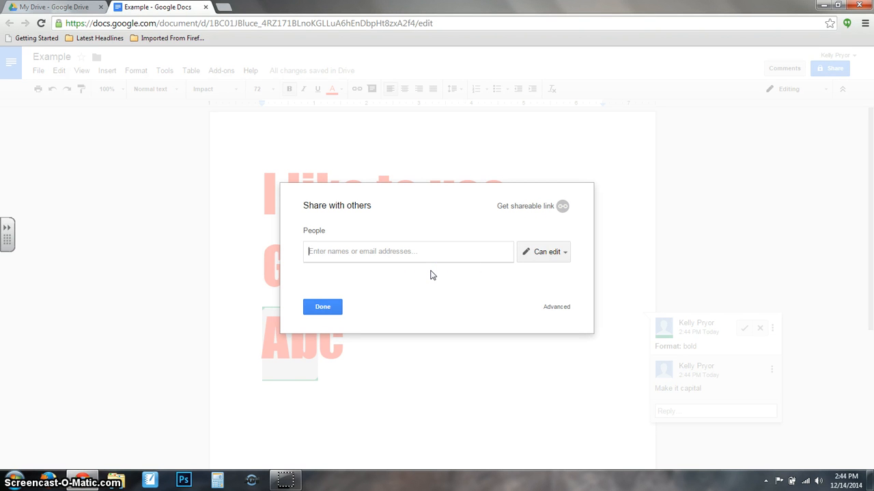
click(328, 250)
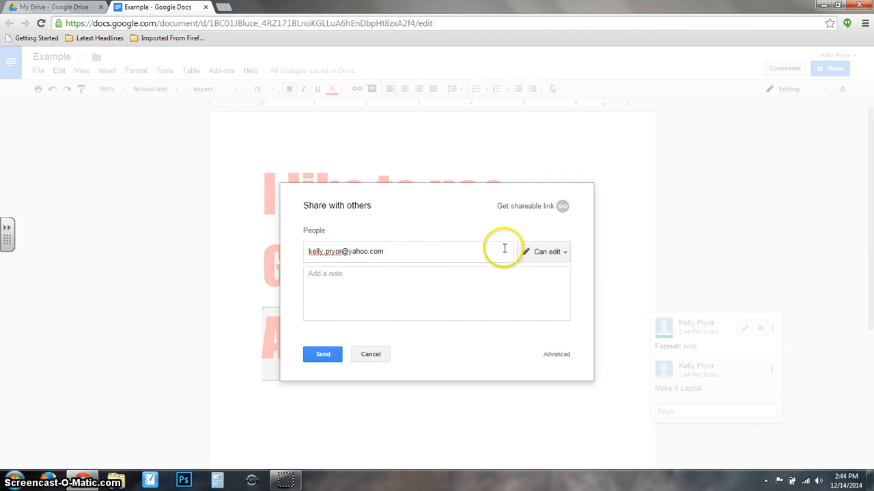
click(558, 253)
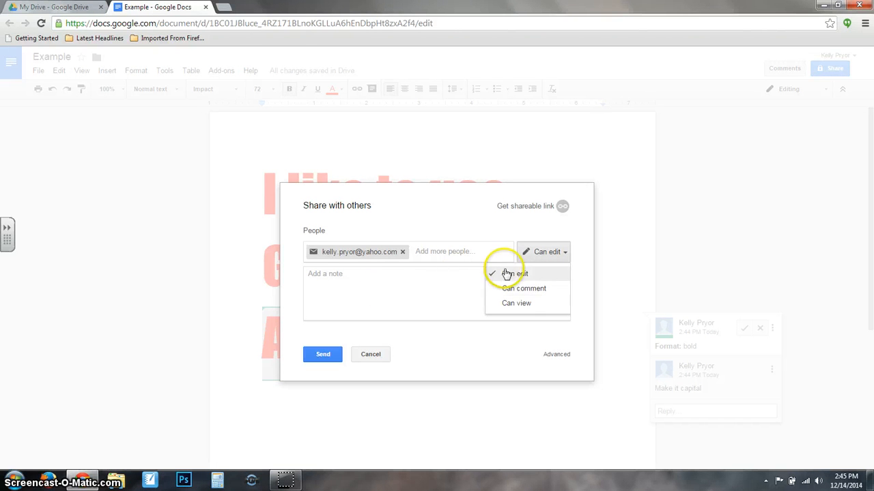
click(506, 274)
Include the note 'Enjoy!', send the invitation and confirm sending it.
click(479, 288)
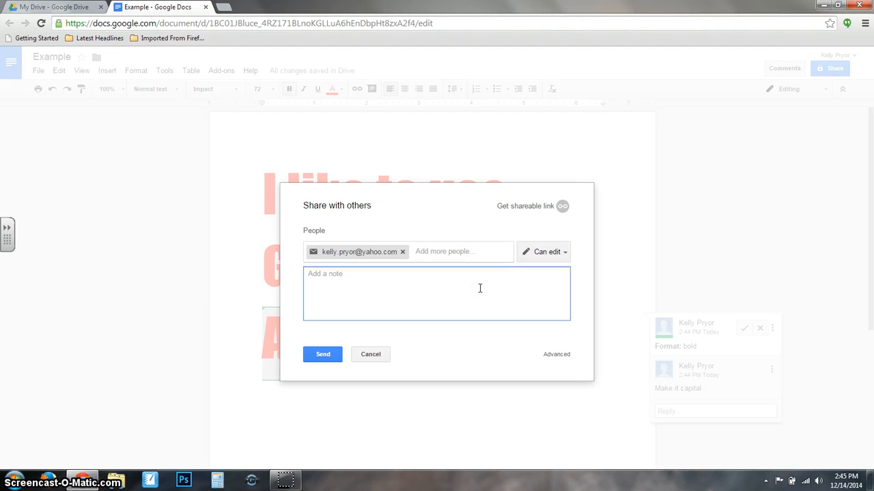
text(Enjoy!)
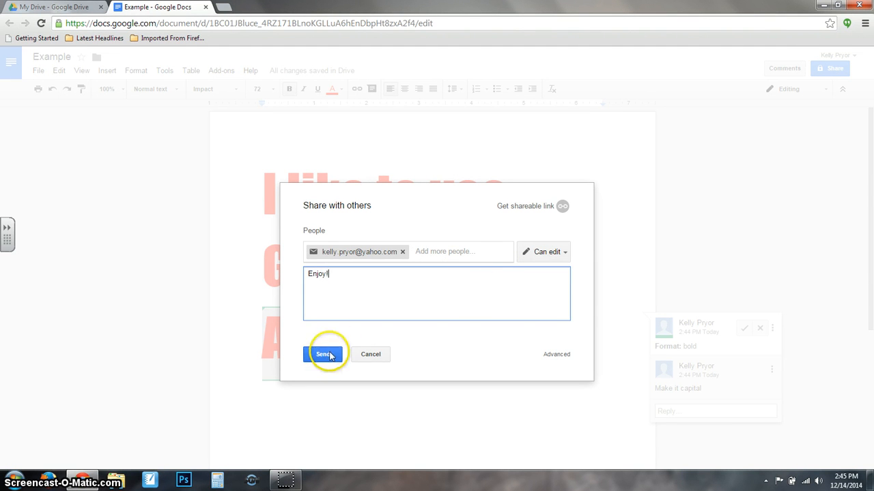
click(331, 362)
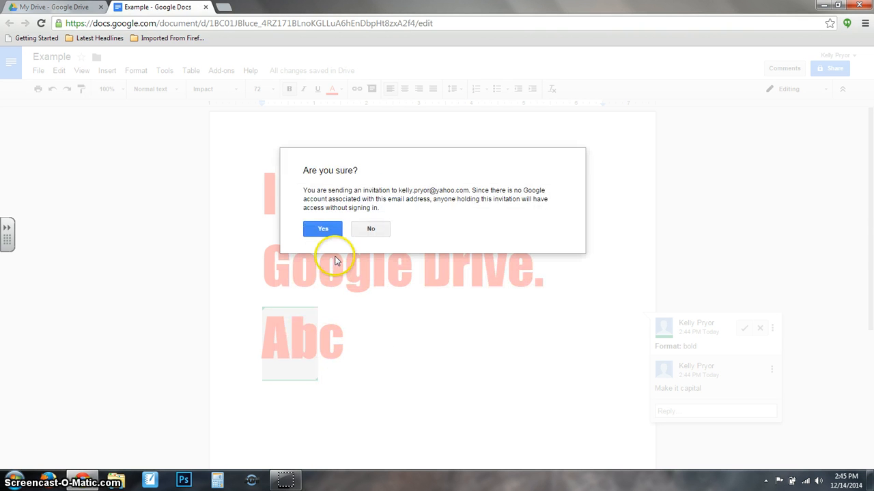
click(320, 233)
click(321, 230)
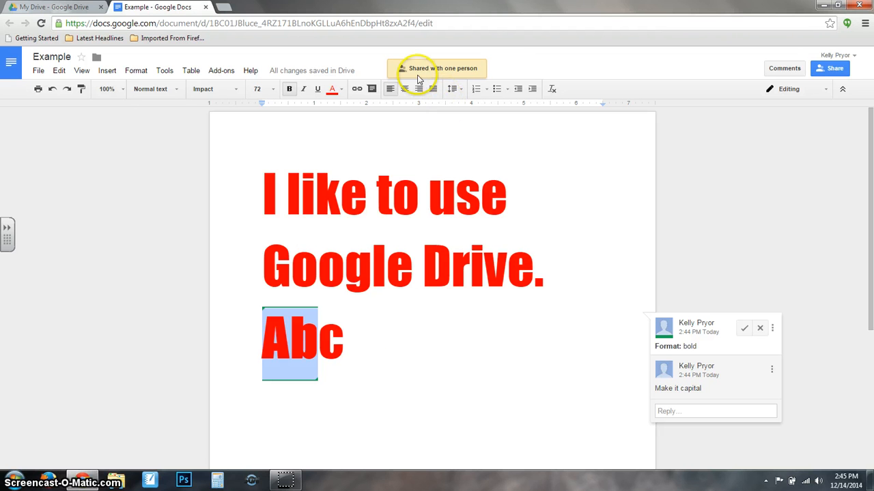
Turn on view link sharing for Example, copy the link, and close the sharing settings.
click(831, 69)
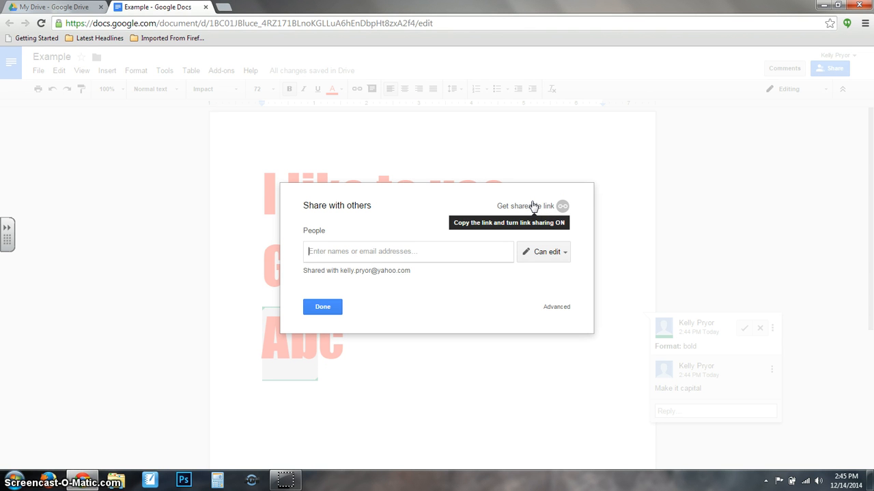
click(533, 206)
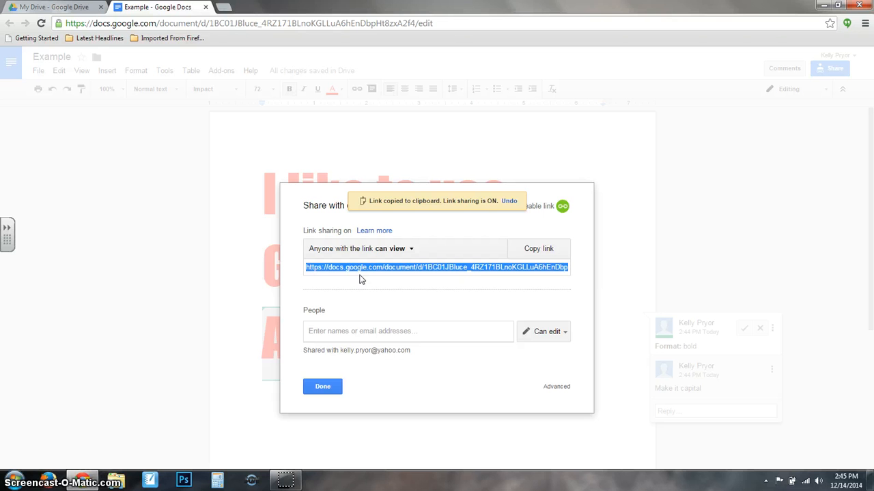
click(385, 333)
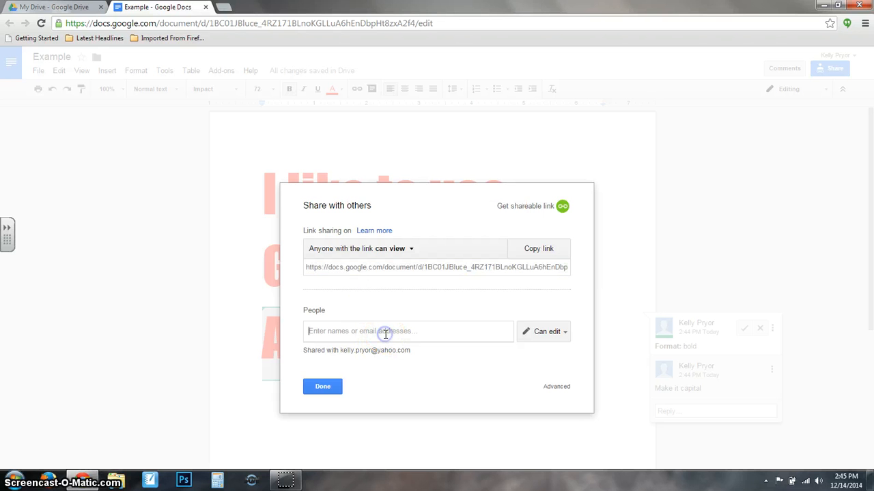
text(k)
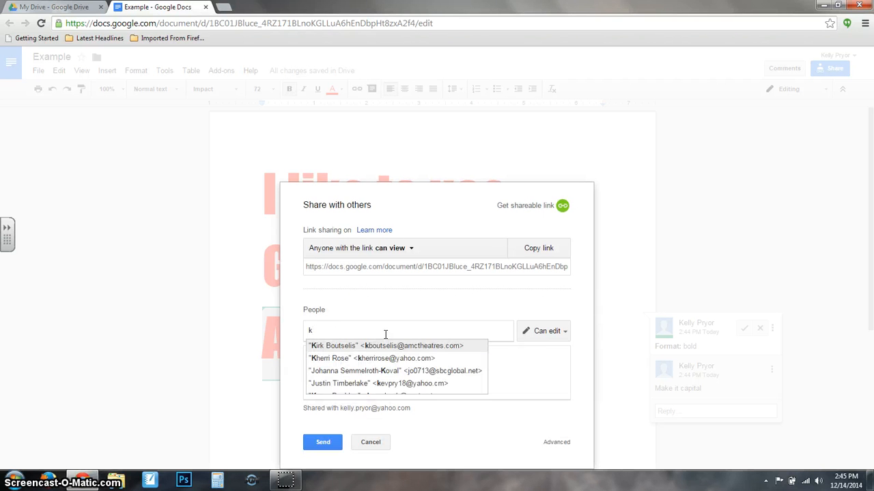
scroll(389, 389, down, 1)
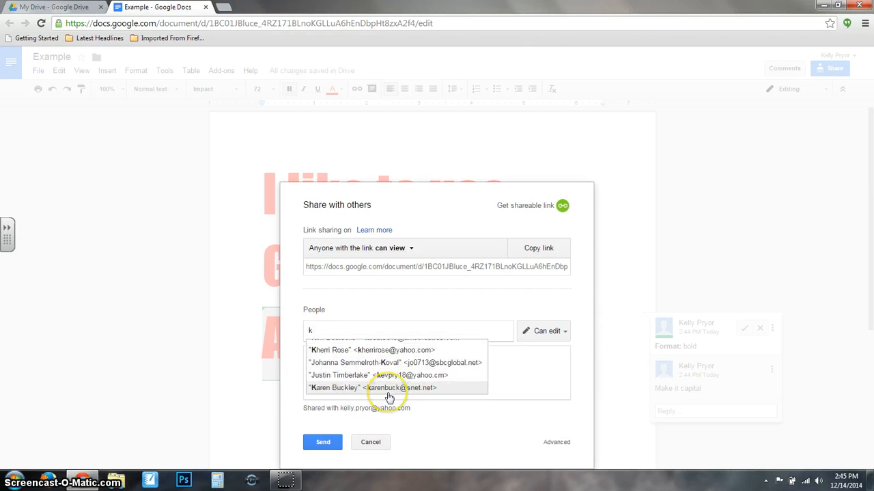
click(287, 349)
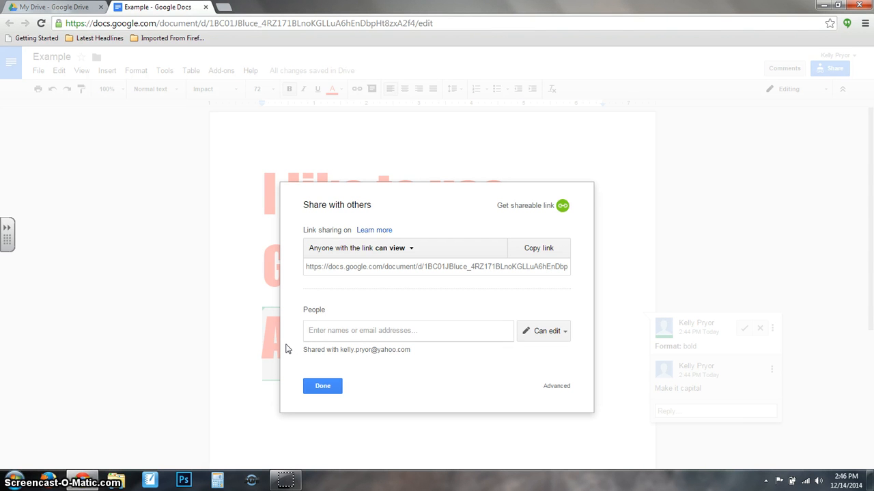
click(335, 386)
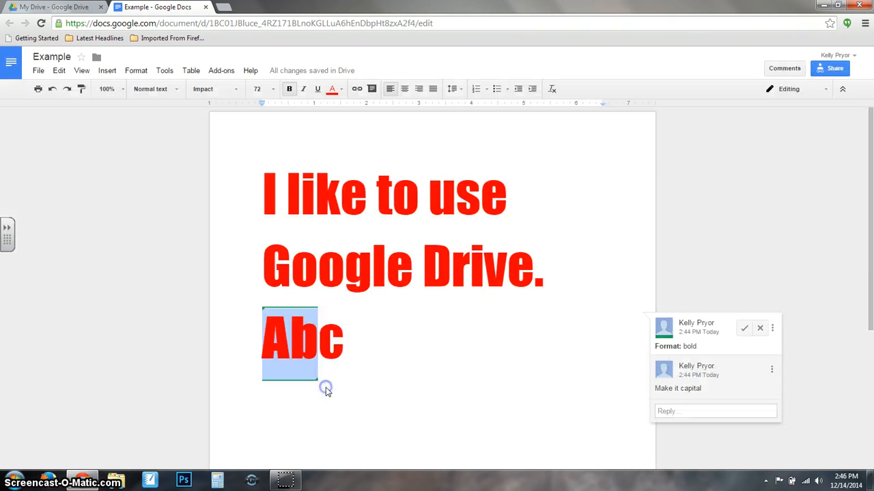
Go to the Docs home list, then close the Docs tab to reach My Drive.
click(795, 202)
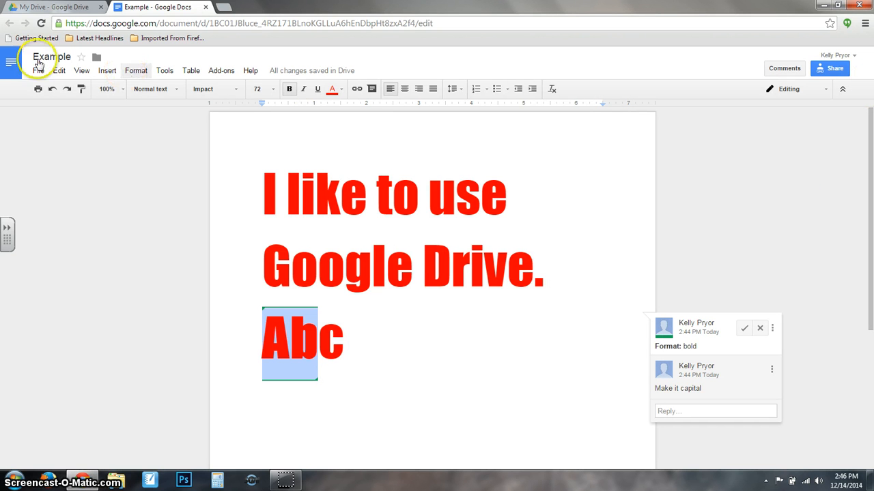
click(12, 63)
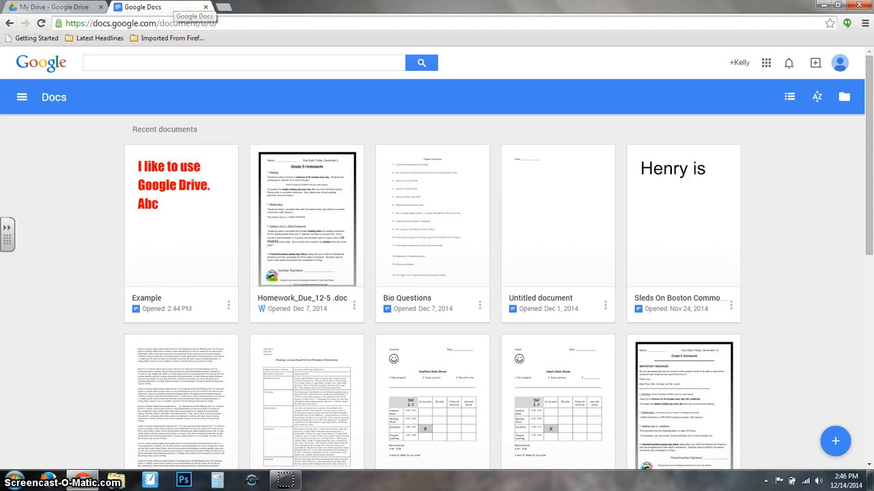
click(207, 7)
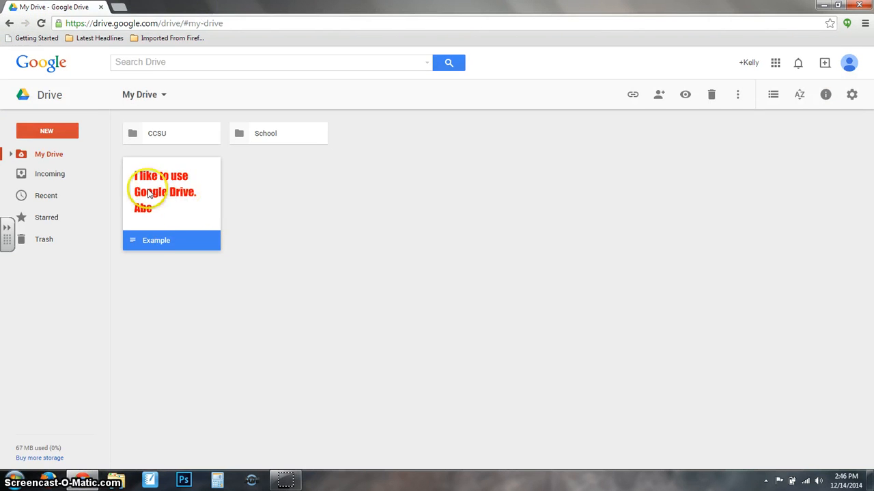
Open Example from My Drive, star it beside its title, then close the tab.
double_click(150, 193)
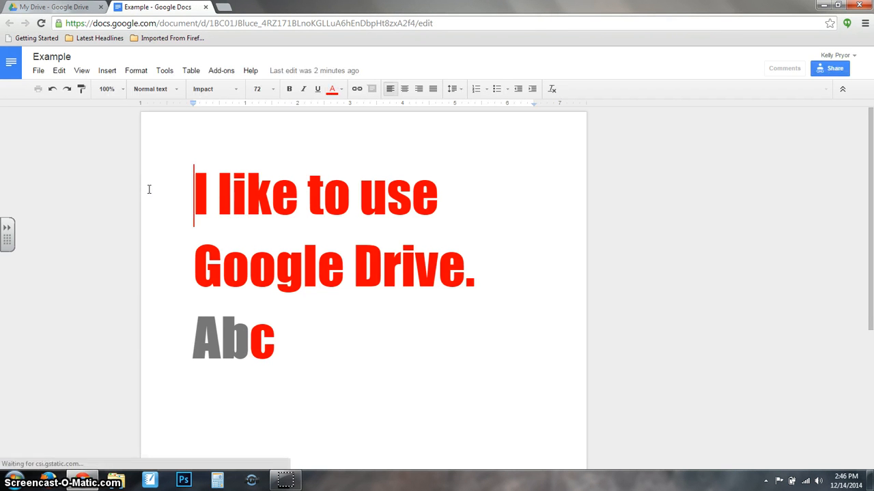
click(80, 57)
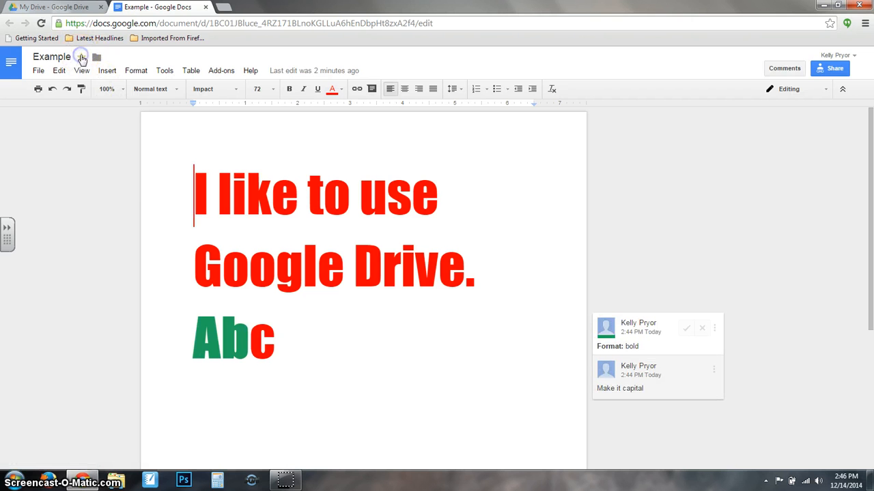
click(205, 7)
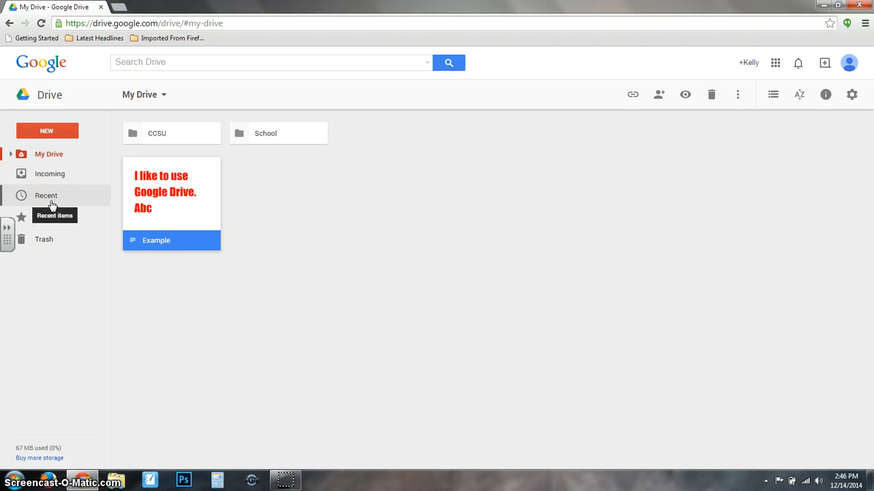
Open the Starred view in Drive, where the Example document is listed.
click(40, 225)
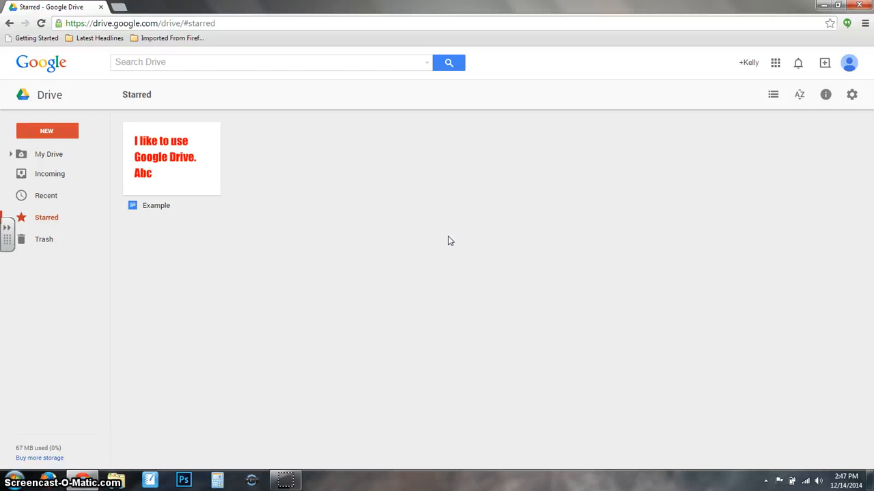
click(287, 481)
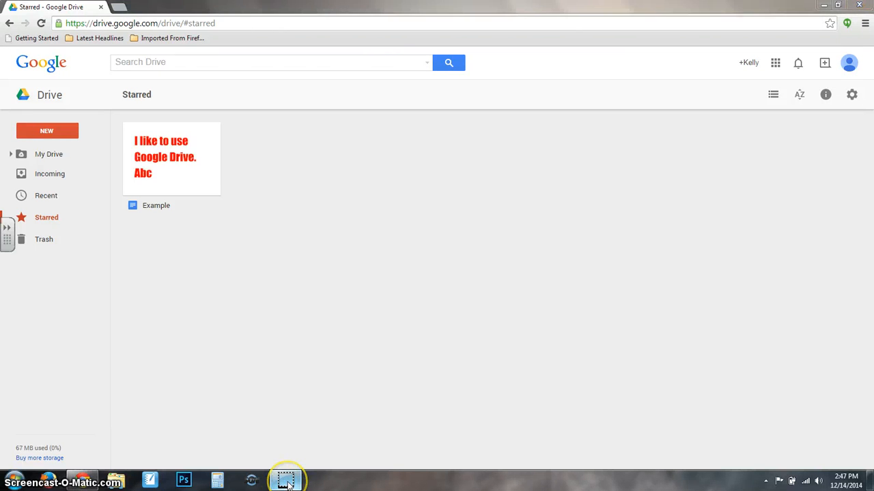